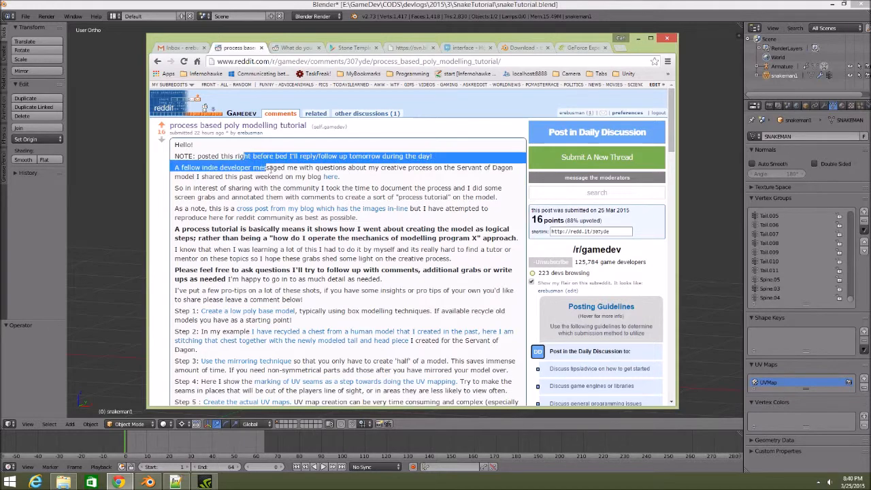
- Read through the process tutorial post and view the images for step 1 (low poly modelling) and step 6 (UV layout)
{"action": "scroll", "coordinate": [283, 187], "scroll_direction": "down", "scroll_amount": 1}
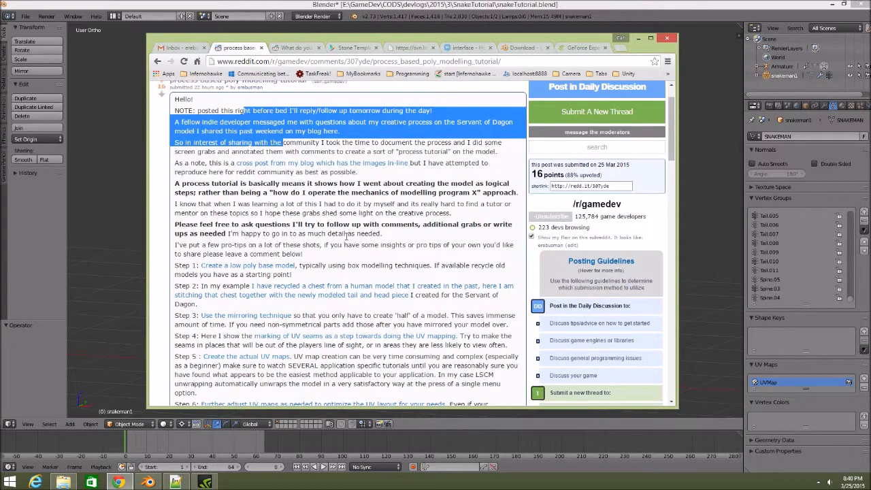
{"action": "scroll", "coordinate": [346, 236], "scroll_direction": "down", "scroll_amount": 1}
{"action": "left_click", "coordinate": [285, 223]}
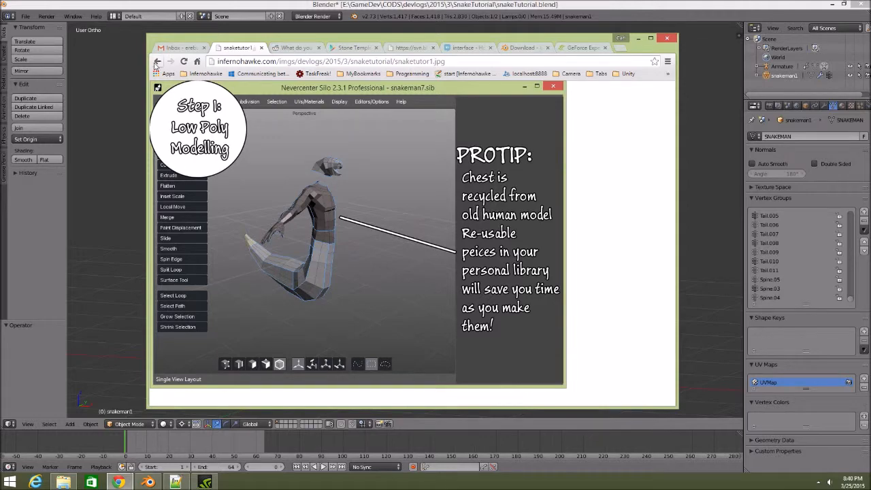
{"action": "left_click", "coordinate": [156, 62]}
{"action": "scroll", "coordinate": [361, 229], "scroll_direction": "down", "scroll_amount": 5}
{"action": "scroll", "coordinate": [362, 230], "scroll_direction": "up", "scroll_amount": 2}
{"action": "left_click", "coordinate": [321, 224]}
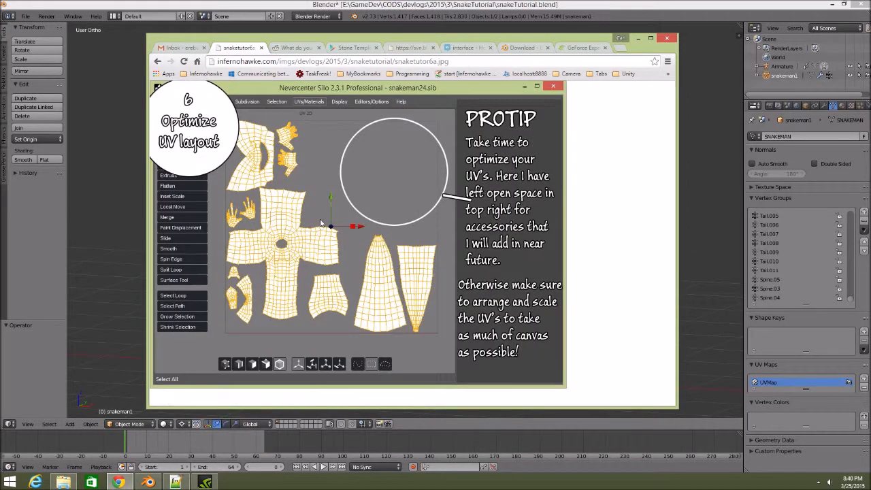
{"action": "left_click", "coordinate": [157, 62]}
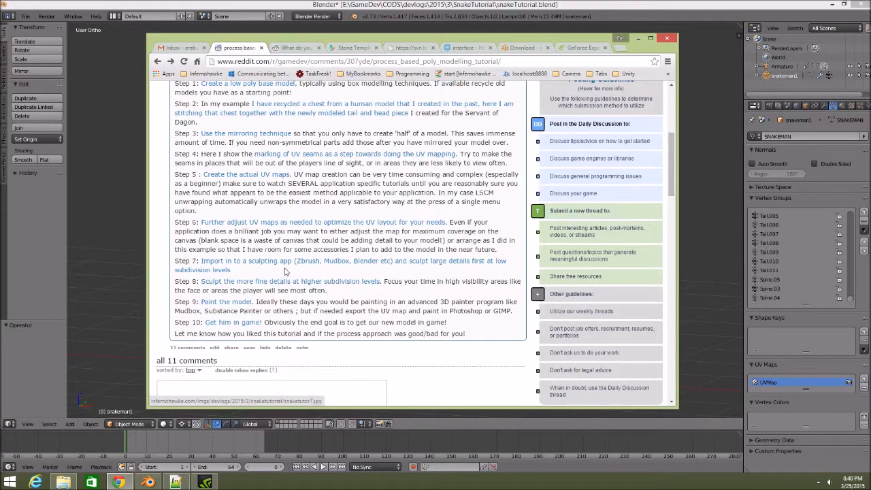
- View the tutorial's linked images for step 8 (sculpted details), step 9 (painting) and step 10 (the model in game)
{"action": "left_click", "coordinate": [284, 283]}
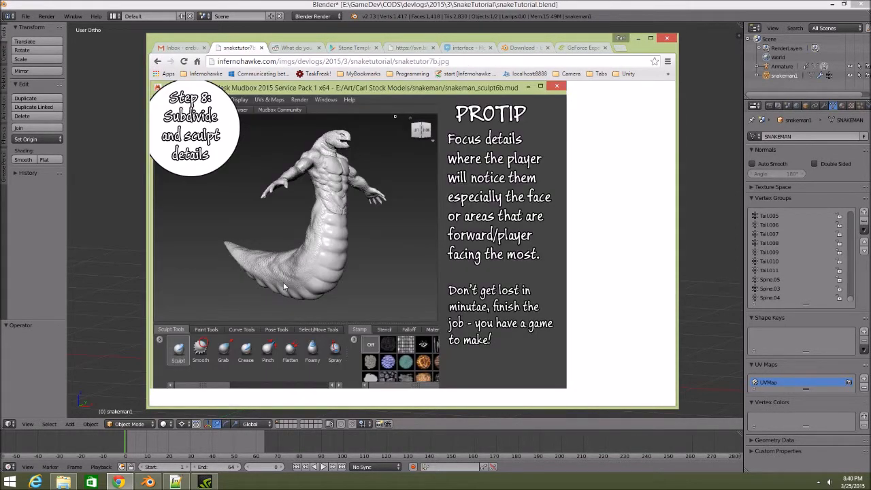
{"action": "left_click", "coordinate": [157, 62]}
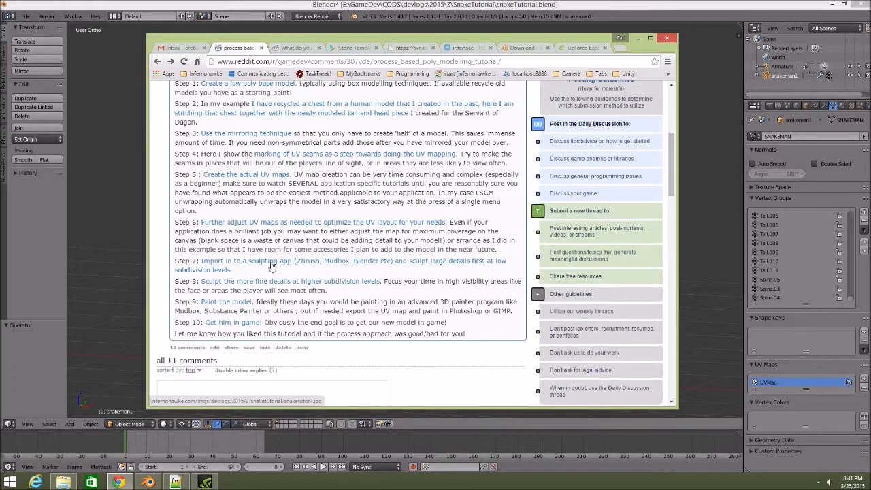
{"action": "left_click", "coordinate": [267, 286]}
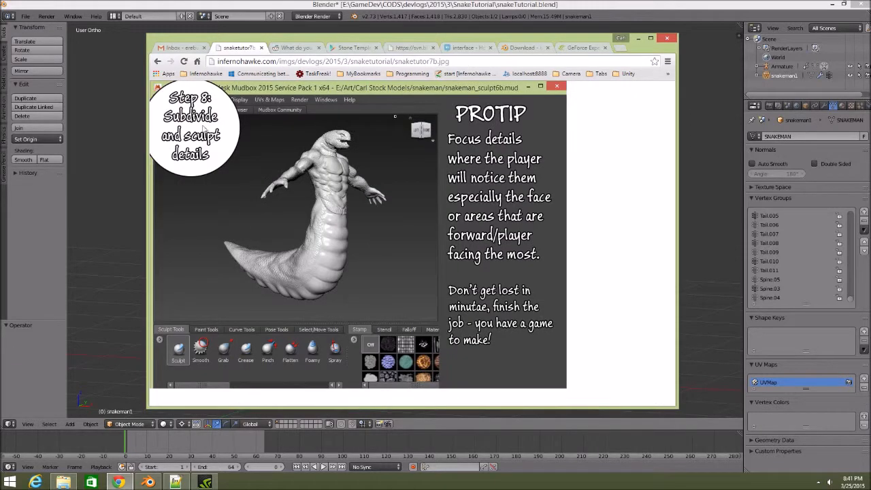
{"action": "left_click", "coordinate": [157, 61]}
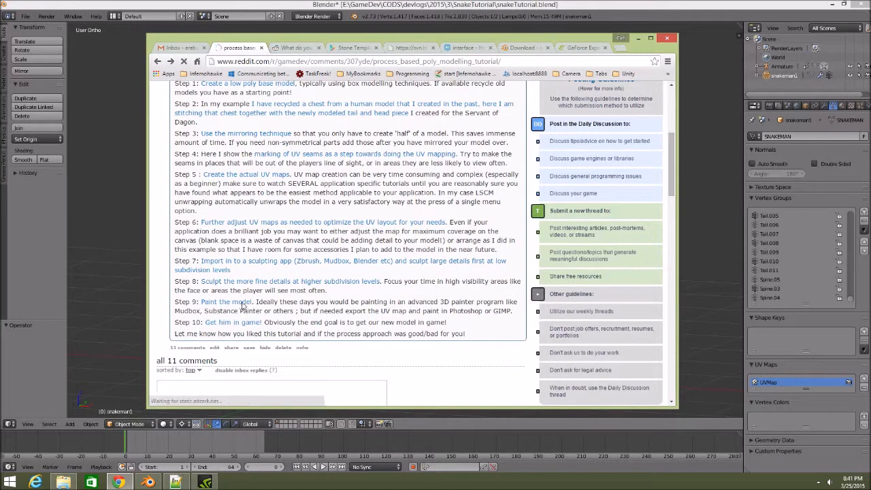
{"action": "left_click", "coordinate": [241, 303]}
{"action": "left_click", "coordinate": [157, 61]}
{"action": "scroll", "coordinate": [290, 217], "scroll_direction": "down", "scroll_amount": 1}
{"action": "left_click", "coordinate": [247, 281]}
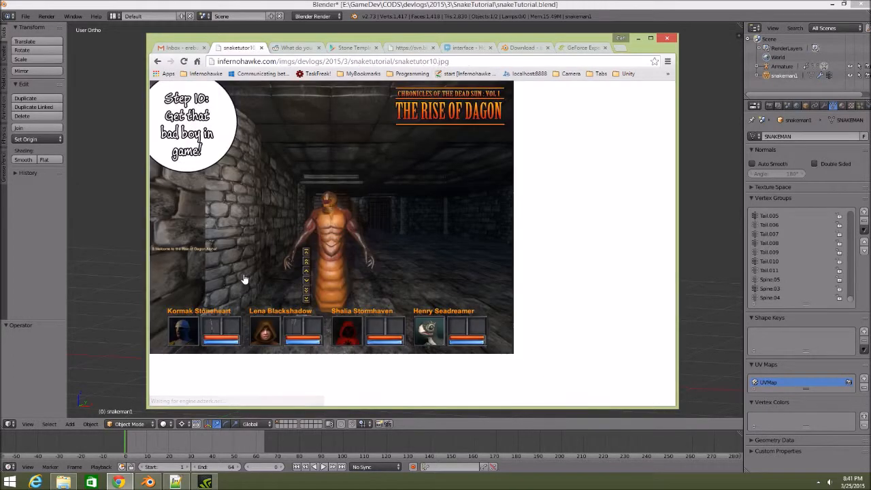
{"action": "left_click", "coordinate": [157, 61]}
- Browse the post's comments and view the two linked renders of the painted snakeman
{"action": "scroll", "coordinate": [337, 208], "scroll_direction": "down", "scroll_amount": 10}
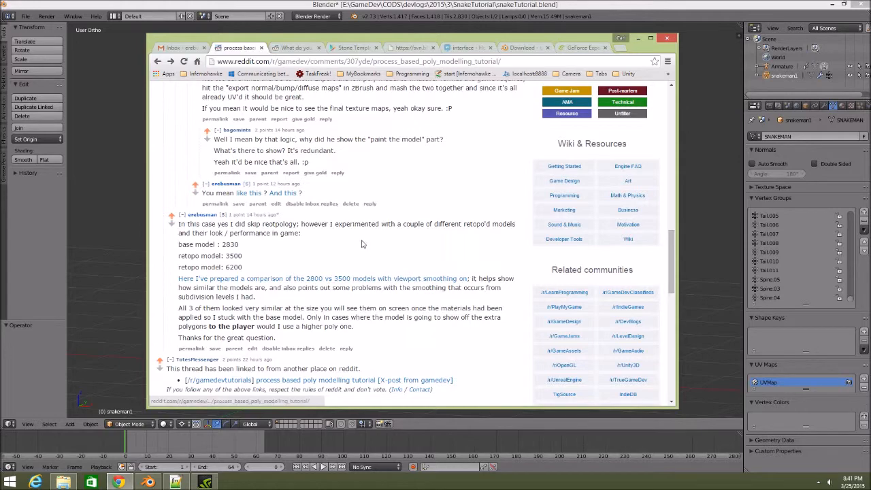
{"action": "scroll", "coordinate": [374, 272], "scroll_direction": "down", "scroll_amount": 3}
{"action": "scroll", "coordinate": [375, 272], "scroll_direction": "down", "scroll_amount": 3}
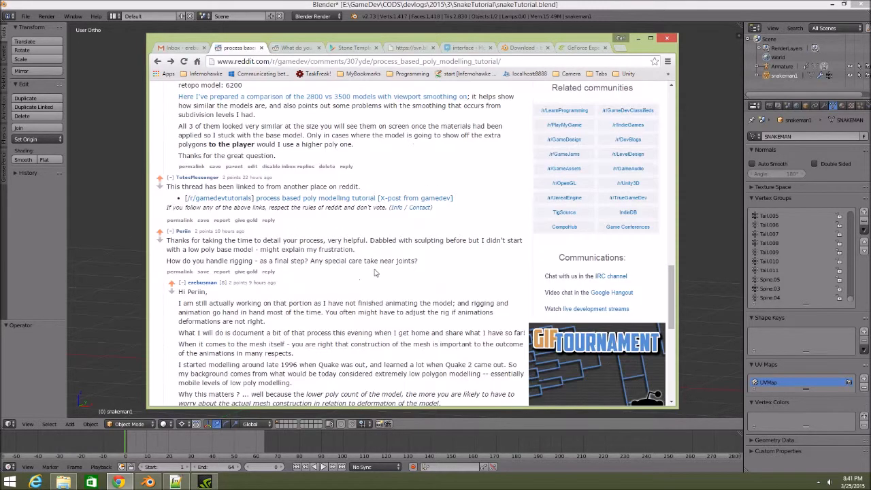
{"action": "scroll", "coordinate": [374, 272], "scroll_direction": "up", "scroll_amount": 4}
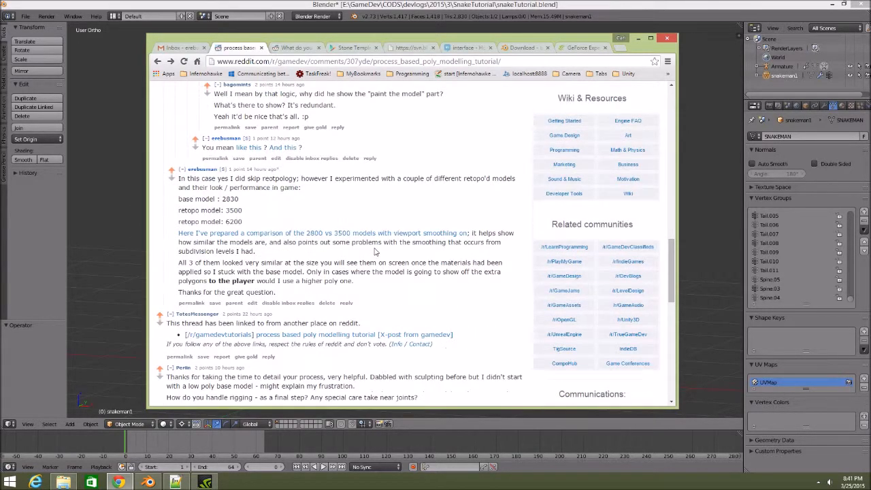
{"action": "scroll", "coordinate": [374, 251], "scroll_direction": "up", "scroll_amount": 1}
{"action": "left_click", "coordinate": [397, 271]}
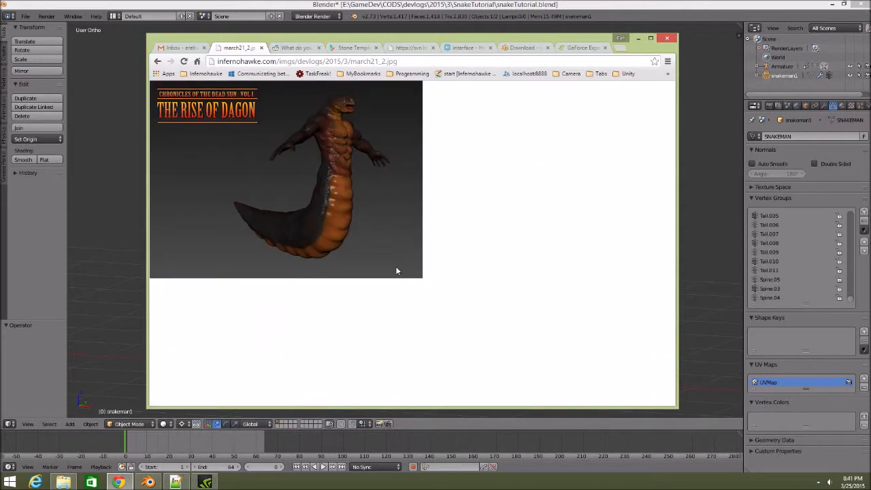
{"action": "left_click", "coordinate": [157, 61]}
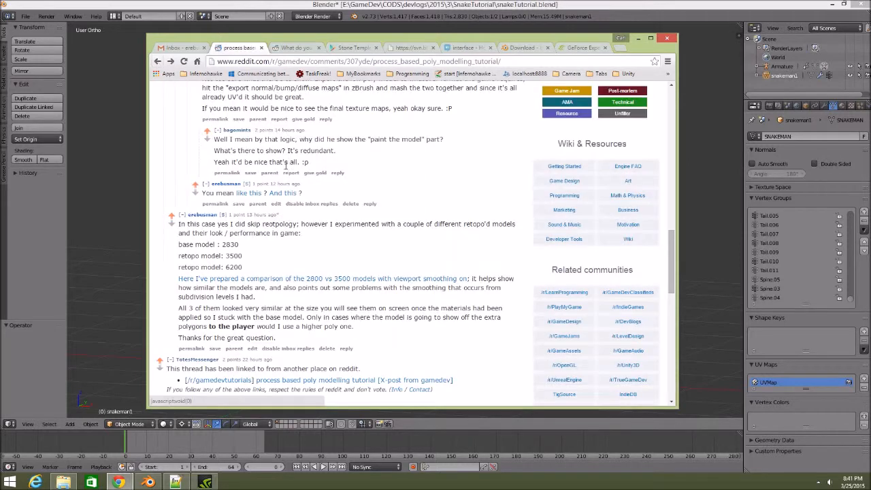
{"action": "left_click", "coordinate": [279, 194]}
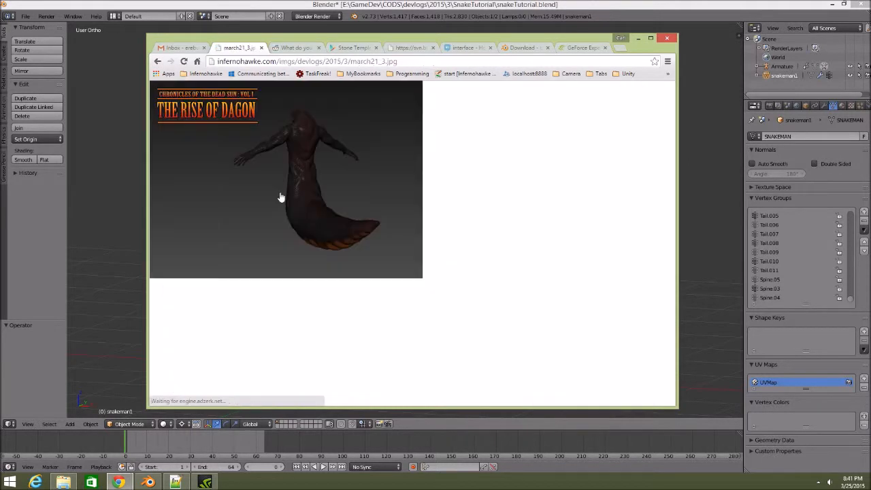
{"action": "left_click", "coordinate": [157, 61]}
- Examine the comment thread's question about handling rigging and joints, highlighting its text, and return to the tutorial post
{"action": "scroll", "coordinate": [430, 252], "scroll_direction": "up", "scroll_amount": 15}
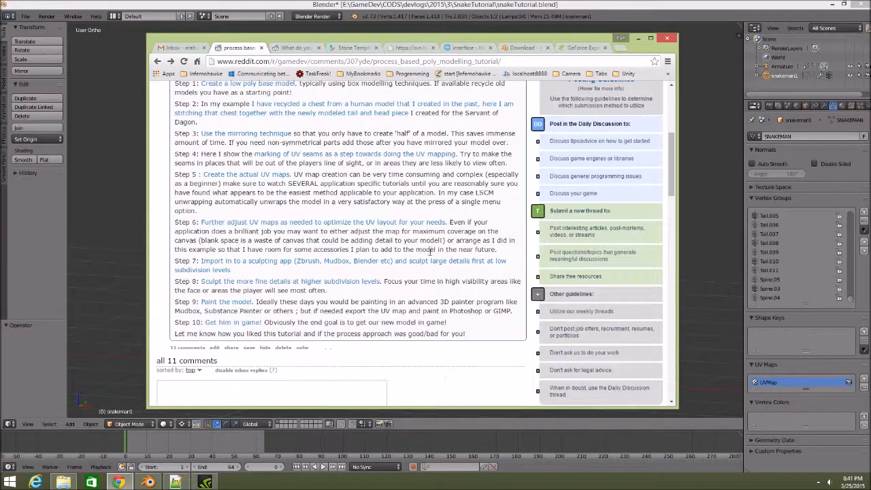
{"action": "scroll", "coordinate": [430, 253], "scroll_direction": "down", "scroll_amount": 1}
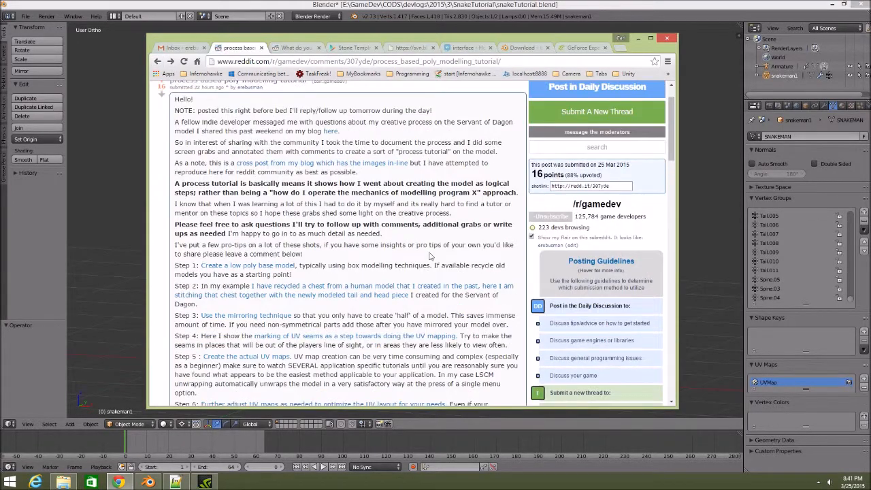
{"action": "scroll", "coordinate": [430, 255], "scroll_direction": "down", "scroll_amount": 20}
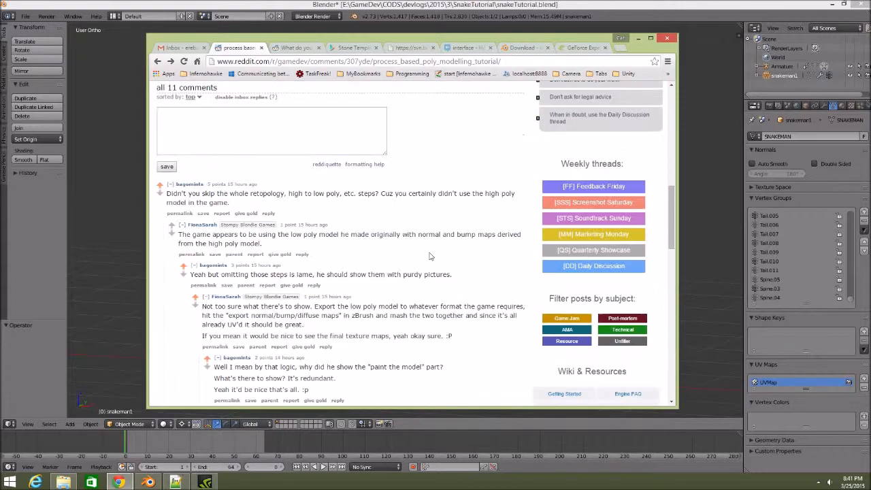
{"action": "scroll", "coordinate": [429, 256], "scroll_direction": "down", "scroll_amount": 7}
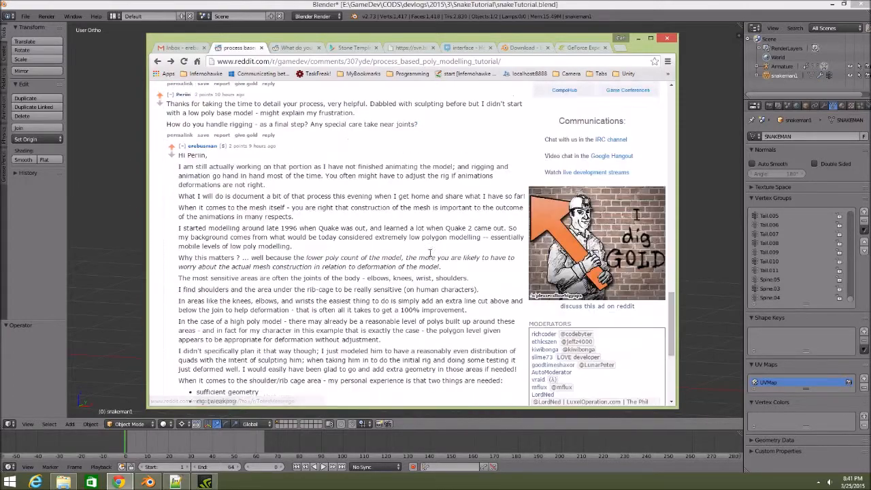
{"action": "scroll", "coordinate": [429, 256], "scroll_direction": "up", "scroll_amount": 4}
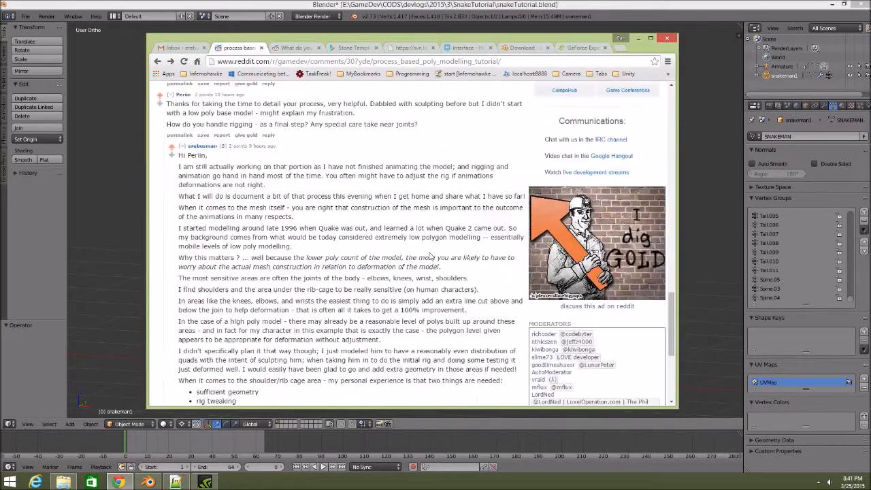
{"action": "left_click_drag", "start_coordinate": [183, 149], "coordinate": [372, 159]}
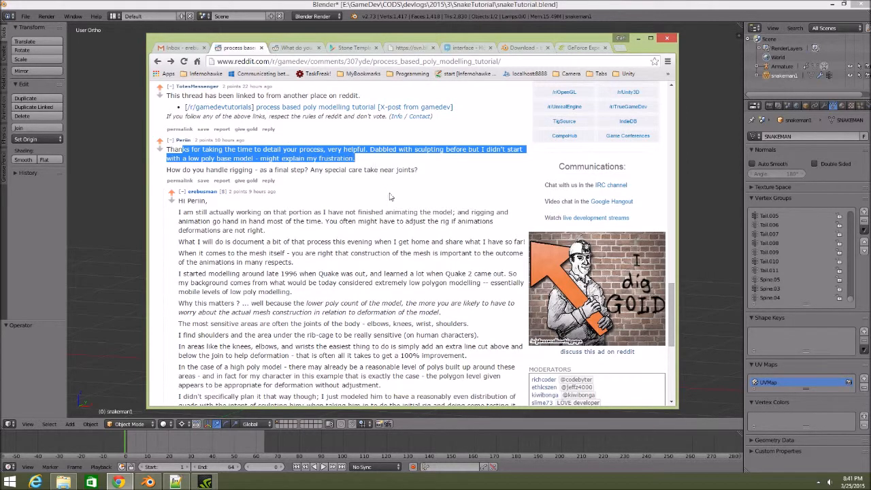
{"action": "left_click_drag", "start_coordinate": [166, 170], "coordinate": [259, 170]}
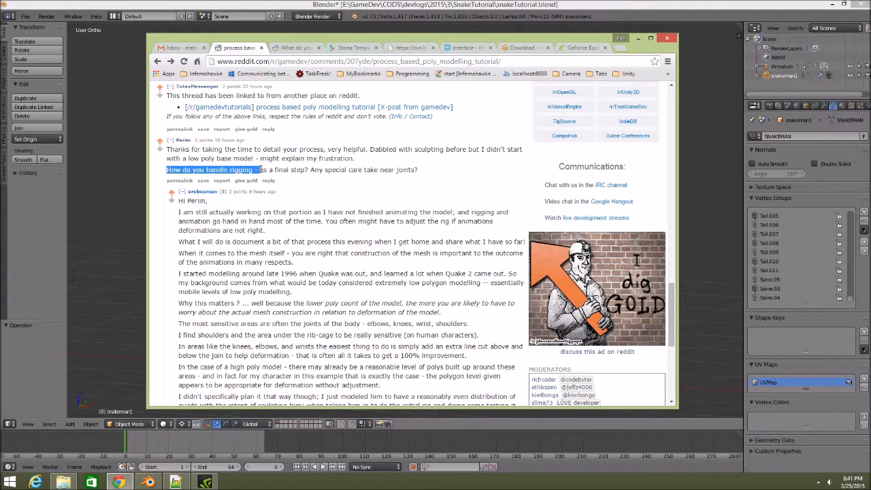
{"action": "left_click", "coordinate": [290, 173]}
{"action": "scroll", "coordinate": [292, 172], "scroll_direction": "up", "scroll_amount": 15}
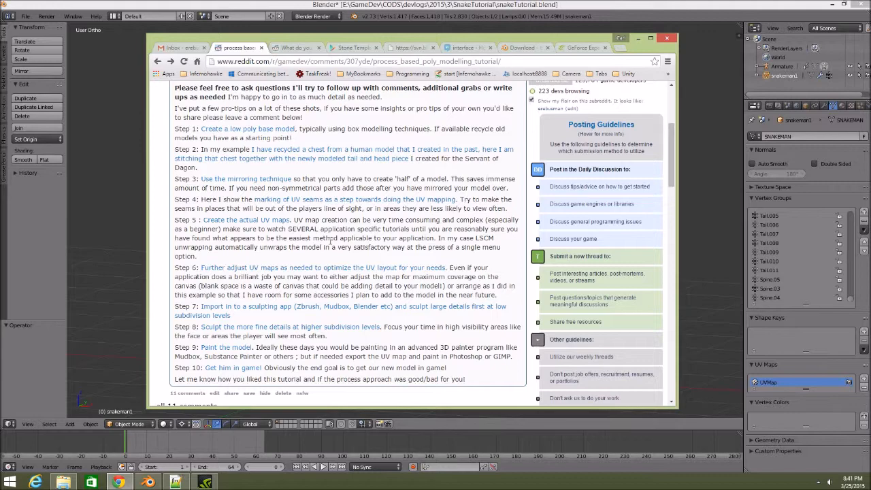
{"action": "scroll", "coordinate": [332, 241], "scroll_direction": "up", "scroll_amount": 5}
- Switch to Blender and move the snakeman mesh about -2.62 along the X axis, away from its armature
{"action": "left_click", "coordinate": [354, 3]}
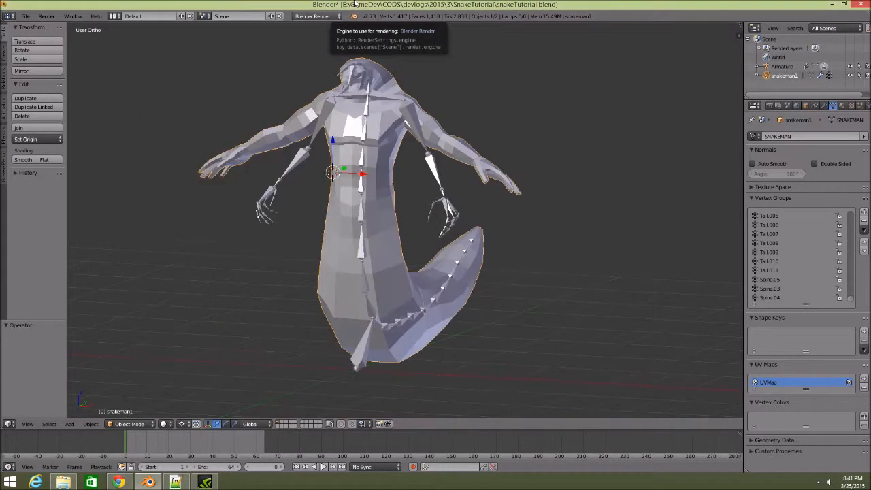
{"action": "middle_click_drag", "start_coordinate": [497, 251], "coordinate": [462, 265]}
{"action": "middle_click_drag", "start_coordinate": [432, 238], "coordinate": [453, 306]}
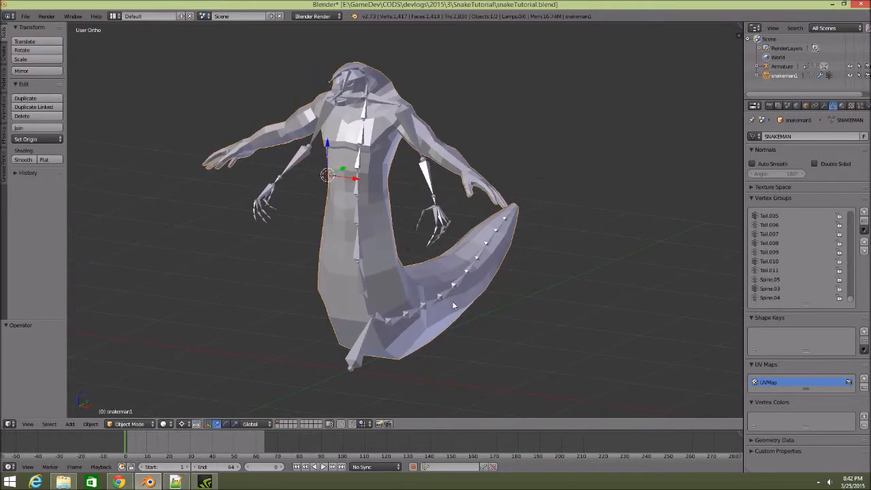
{"action": "key", "text": "g"}
{"action": "key", "text": "x"}
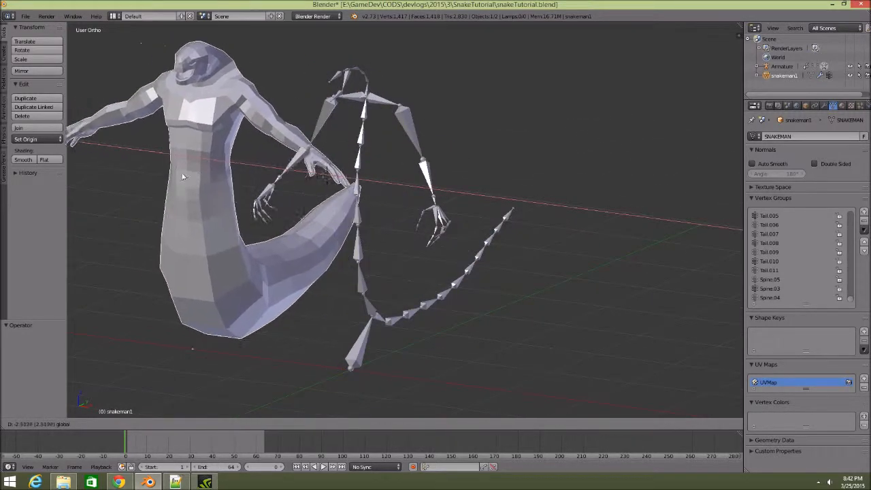
{"action": "left_click", "coordinate": [150, 172]}
- Select the armature's left upper arm bone with the armature in Pose Mode
{"action": "right_click", "coordinate": [413, 136]}
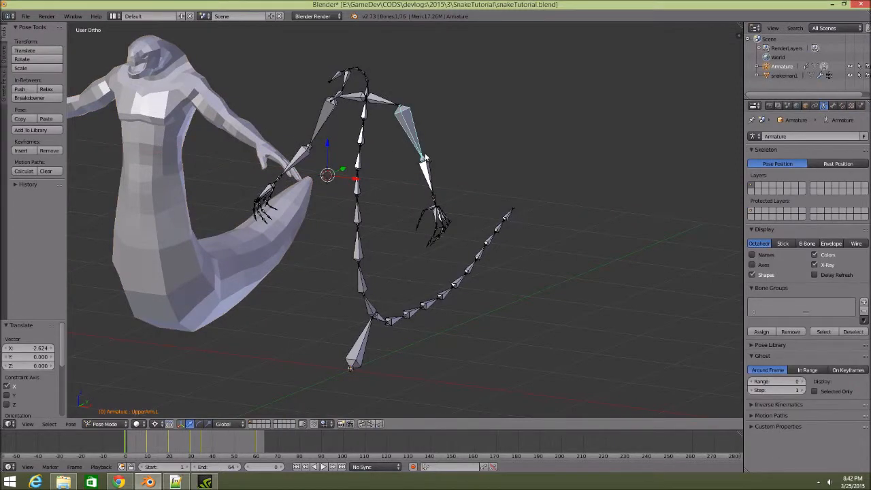
{"action": "left_click", "coordinate": [99, 425]}
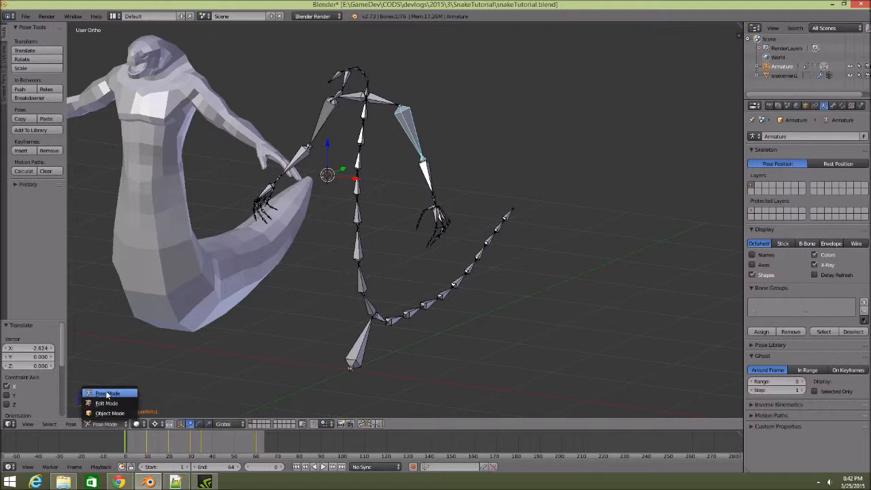
{"action": "left_click", "coordinate": [107, 395]}
{"action": "left_click", "coordinate": [151, 302]}
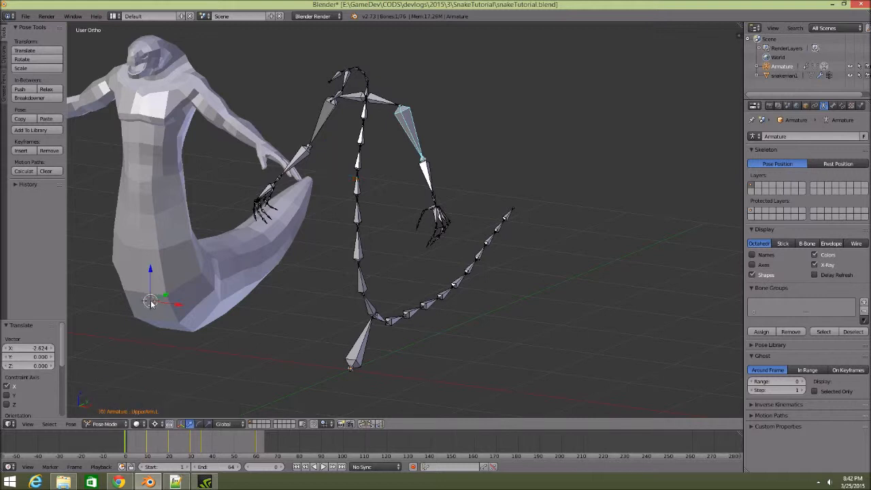
{"action": "left_click", "coordinate": [149, 364]}
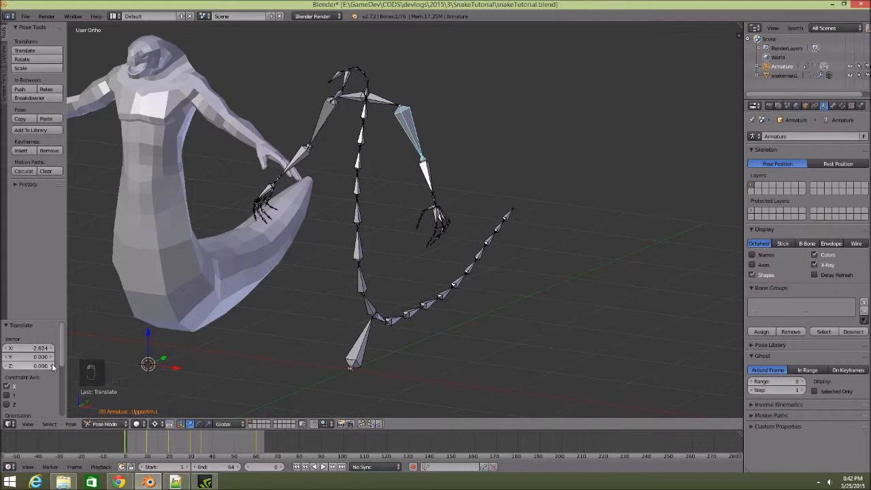
{"action": "left_click", "coordinate": [123, 425]}
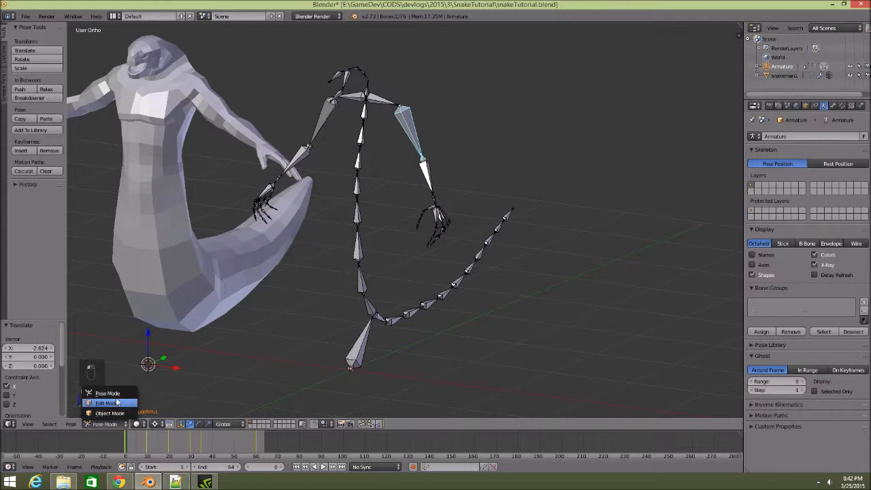
{"action": "left_click", "coordinate": [116, 396]}
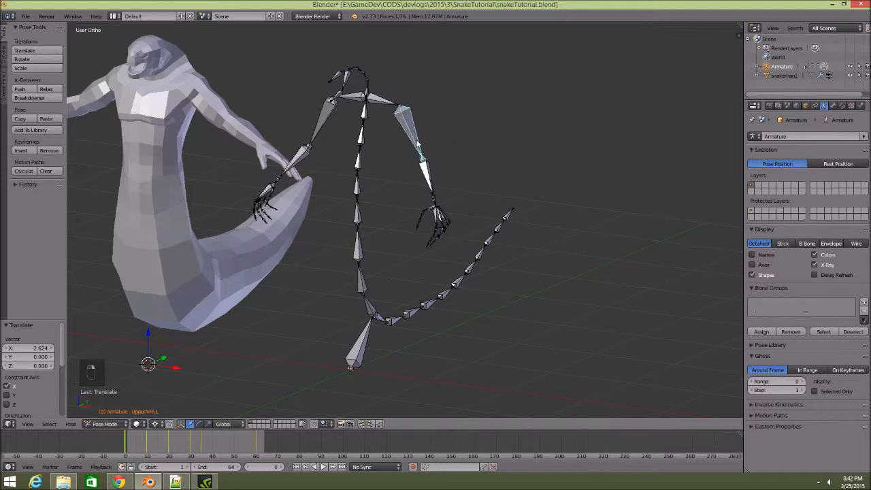
- Rotate the left upper arm bone constrained to the global X axis, swinging the forearm and hand with it
{"action": "left_click", "coordinate": [472, 99]}
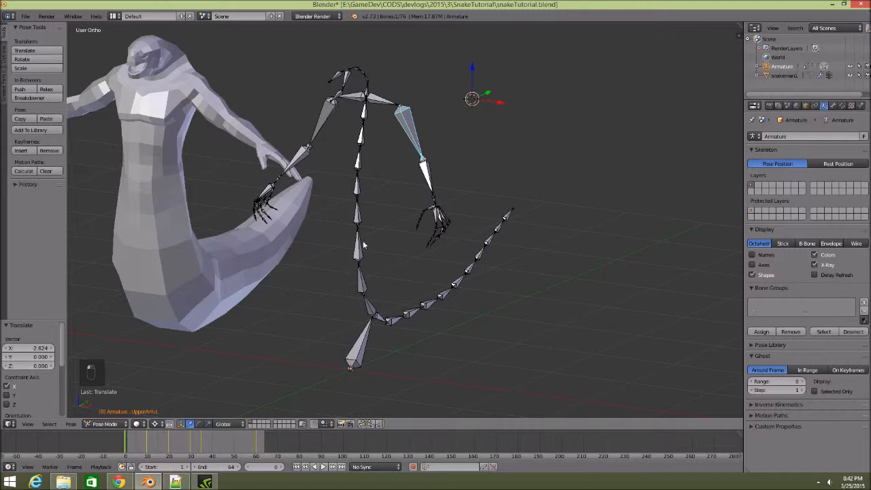
{"action": "middle_click_drag", "start_coordinate": [519, 171], "coordinate": [431, 152]}
{"action": "key", "text": "r"}
{"action": "key", "text": "x"}
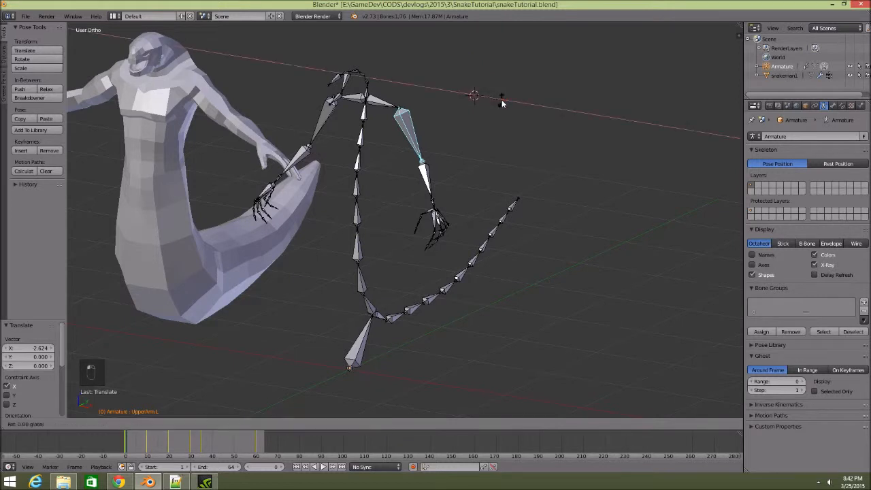
{"action": "left_click", "coordinate": [485, 145]}
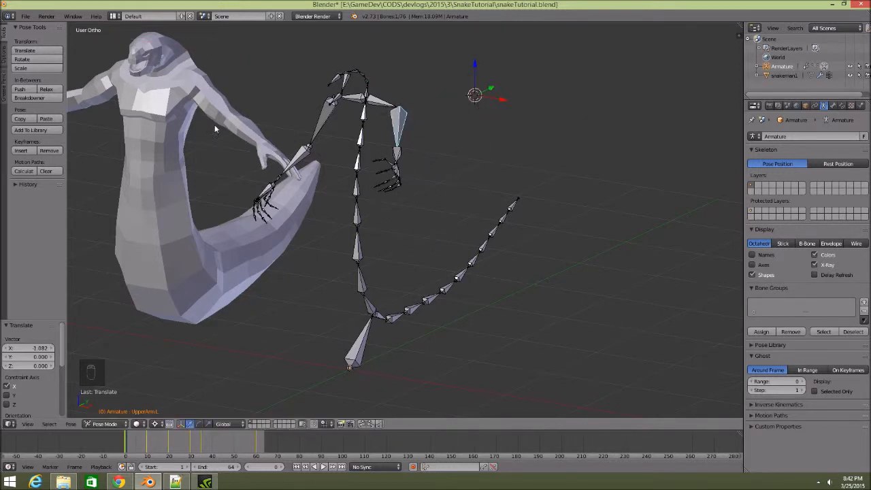
- Undo the left upper arm bone's pose change and the snakeman mesh's move along X, back to Object Mode
{"action": "key", "text": "ctrl+z"}
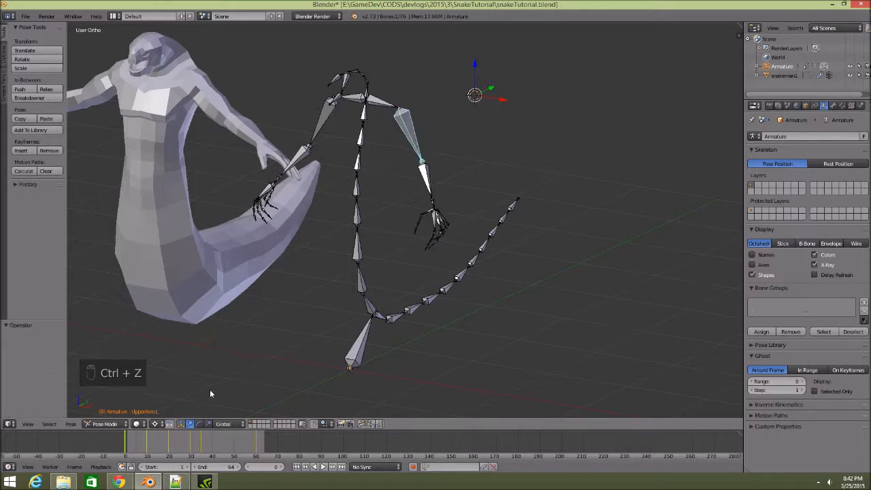
{"action": "left_click", "coordinate": [105, 424]}
{"action": "left_click", "coordinate": [108, 413]}
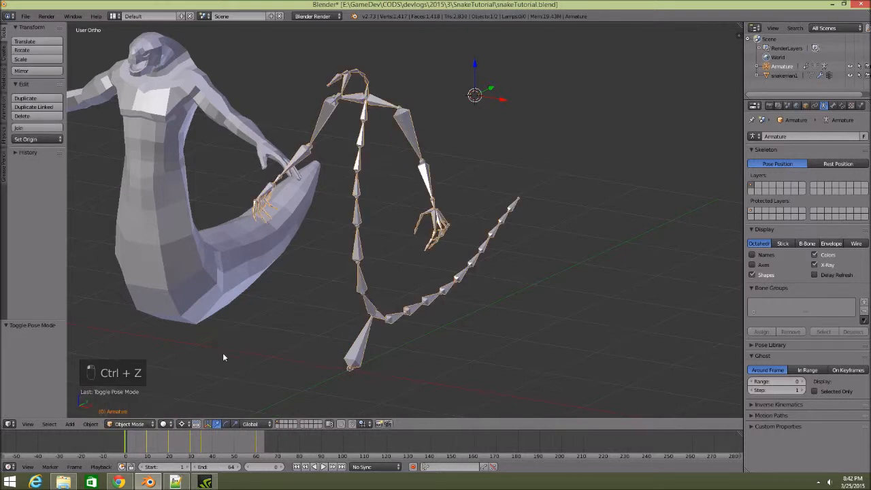
{"action": "right_click", "coordinate": [192, 264]}
{"action": "key", "text": "ctrl+x"}
{"action": "key", "text": "ctrl+z"}
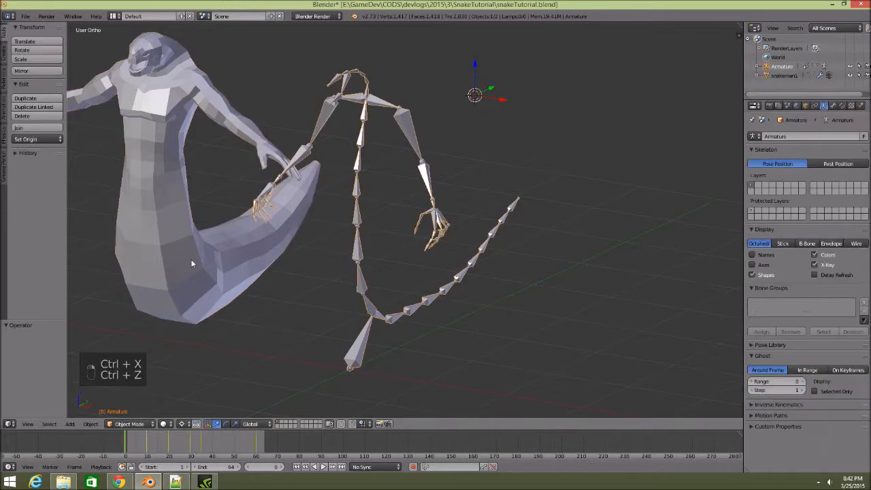
{"action": "key", "text": "ctrl+z"}
{"action": "key", "text": "ctrl+z"}
{"action": "key", "text": "ctrl+z"}
{"action": "key", "text": "ctrl+z"}
{"action": "key", "text": "ctrl+z"}
{"action": "key", "text": "ctrl+z"}
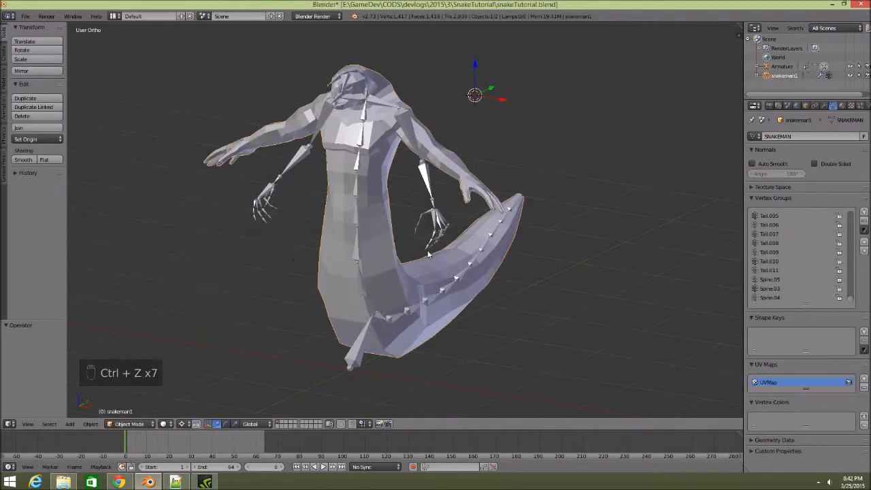
{"action": "middle_click_drag", "start_coordinate": [429, 256], "coordinate": [422, 201]}
{"action": "scroll", "coordinate": [415, 246], "scroll_direction": "up", "scroll_amount": 2}
{"action": "scroll", "coordinate": [413, 243], "scroll_direction": "down", "scroll_amount": 1}
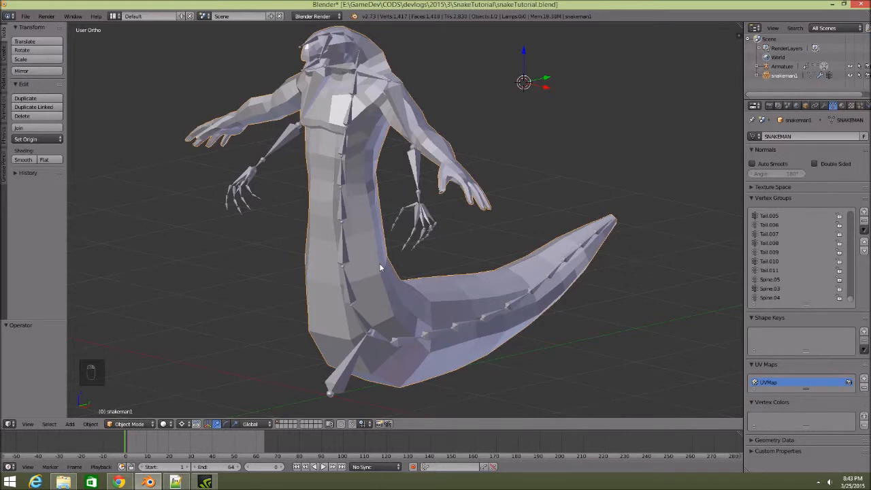
{"action": "left_click", "coordinate": [475, 241]}
{"action": "right_click", "coordinate": [349, 289]}
{"action": "key", "text": "ctrl+Tab"}
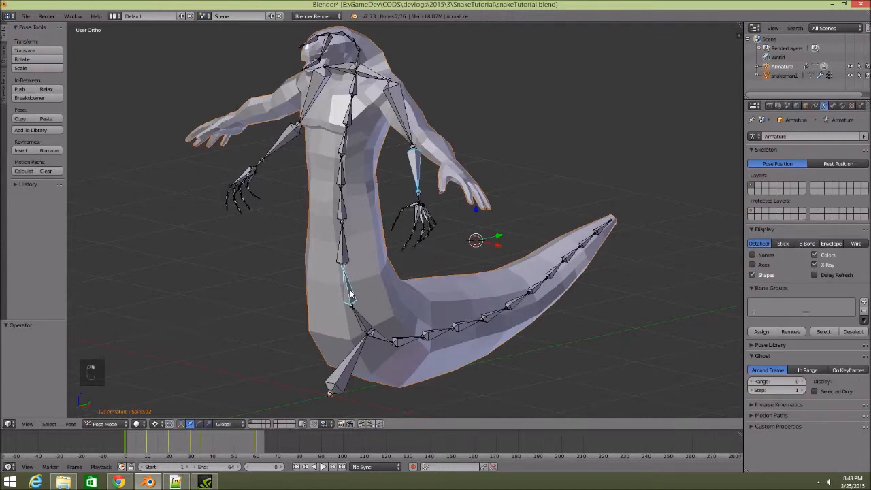
{"action": "left_click", "coordinate": [109, 424]}
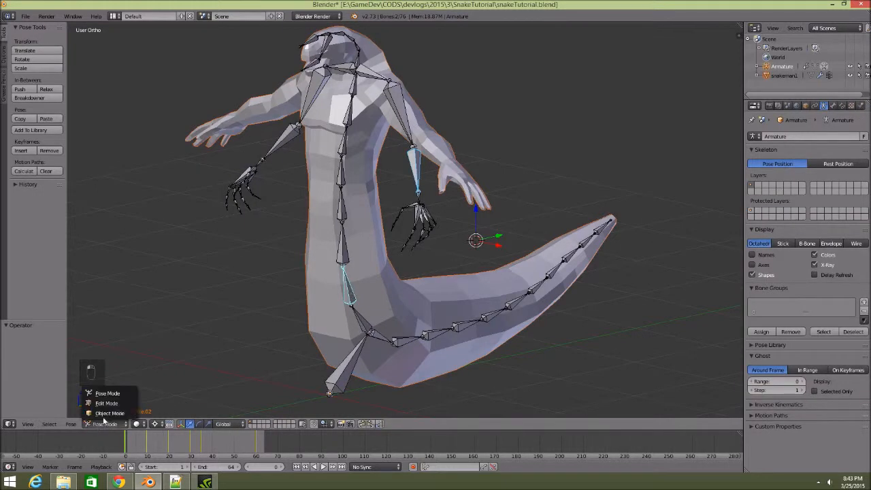
{"action": "left_click", "coordinate": [113, 414]}
{"action": "left_click", "coordinate": [176, 319]}
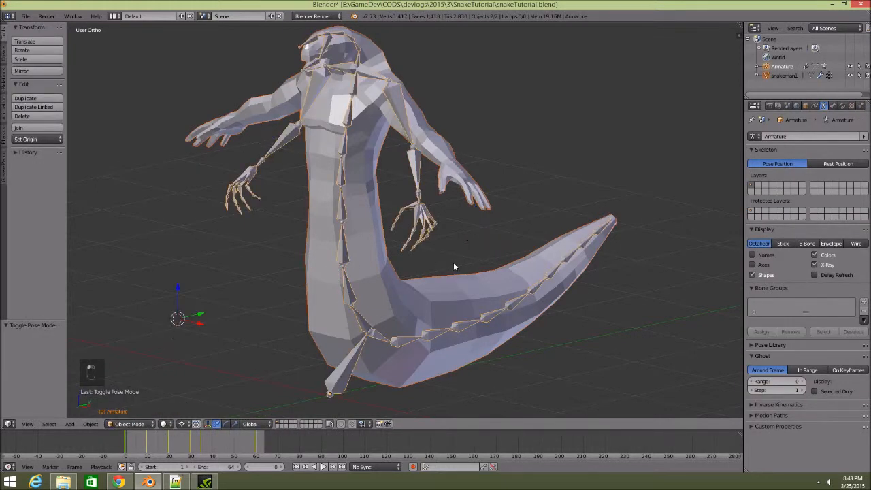
- Select the snakeman mesh with the armature as the active object and try Make Parent without Inverse
{"action": "right_click", "coordinate": [383, 283]}
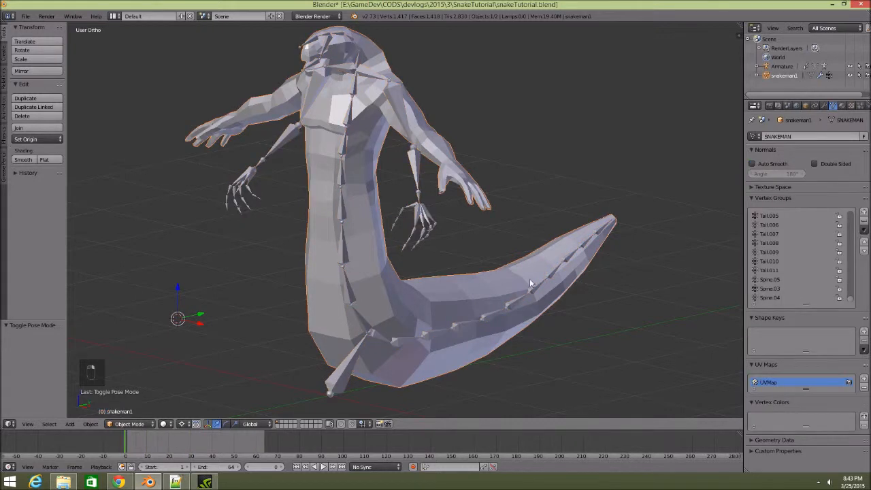
{"action": "right_click", "coordinate": [363, 324]}
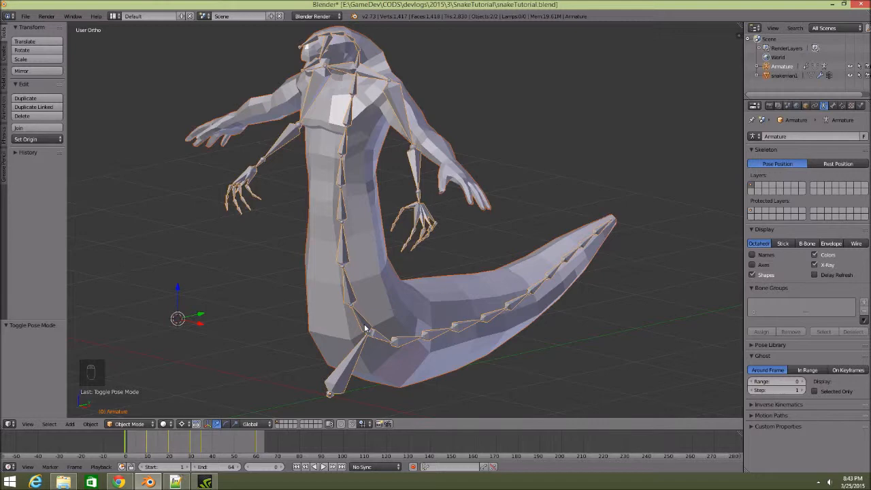
{"action": "middle_click_drag", "start_coordinate": [477, 198], "coordinate": [516, 209]}
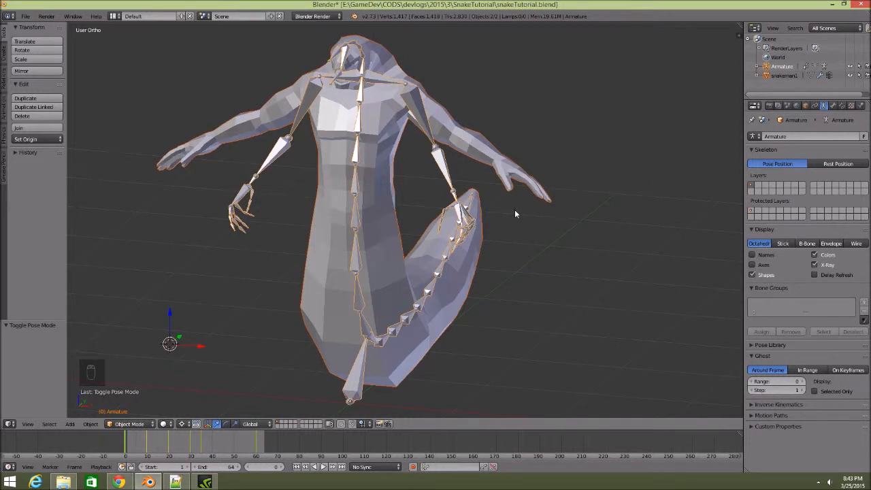
{"action": "key", "text": "alt+shift+p"}
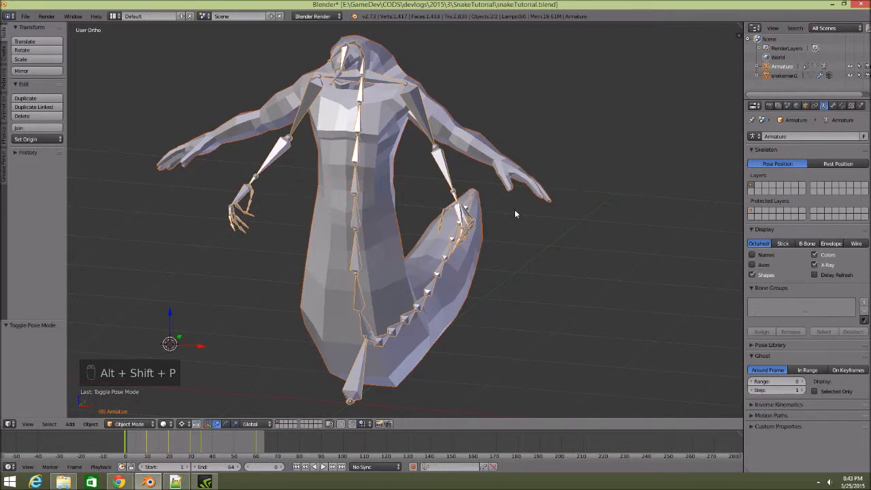
{"action": "key", "text": "ctrl+shift+p"}
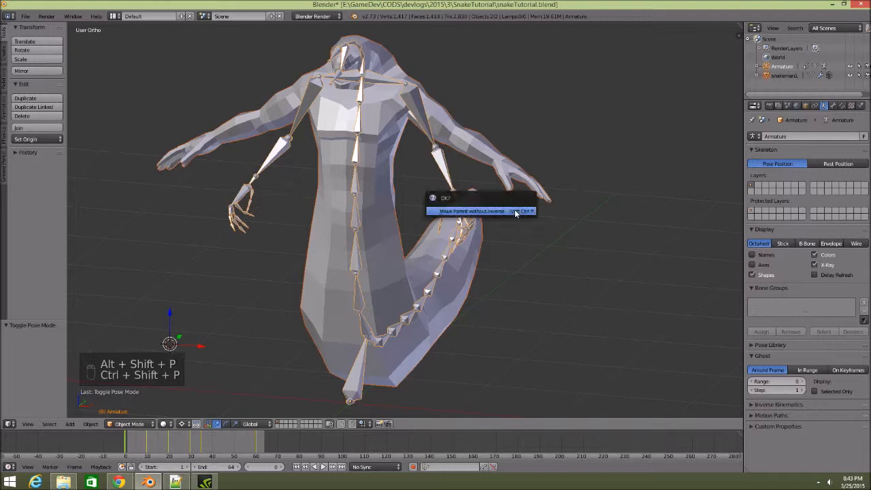
{"action": "left_click", "coordinate": [515, 211]}
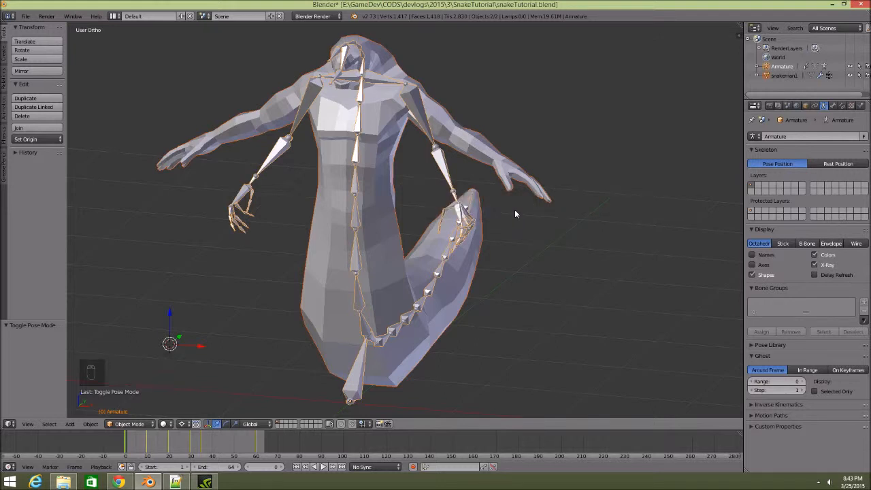
{"action": "key", "text": "ctrl+shift+p"}
{"action": "left_click", "coordinate": [515, 211]}
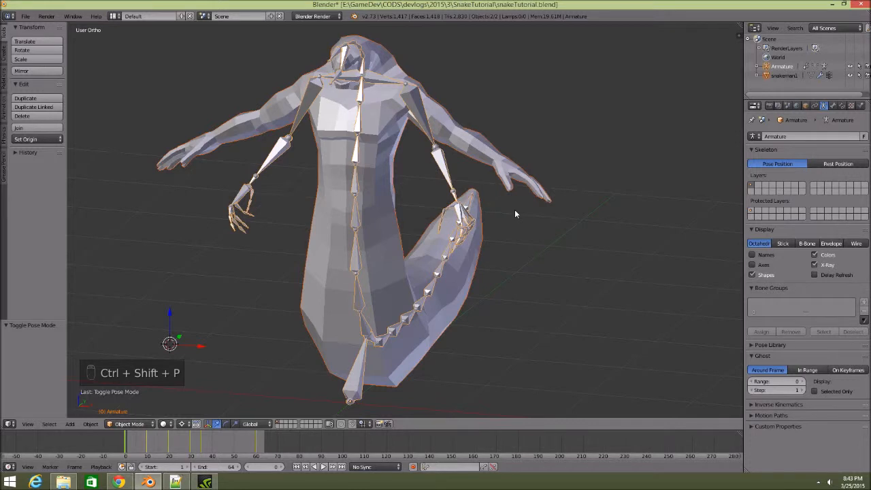
{"action": "key", "text": "alt+p"}
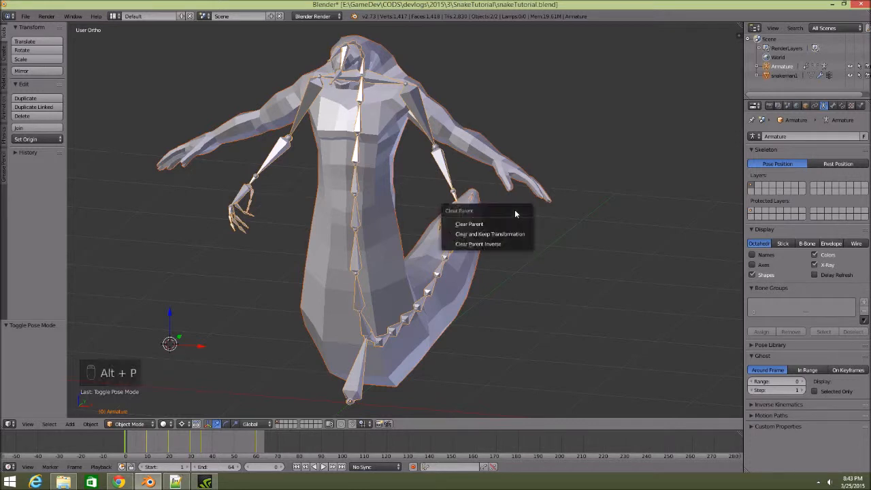
{"action": "key", "text": "Escape"}
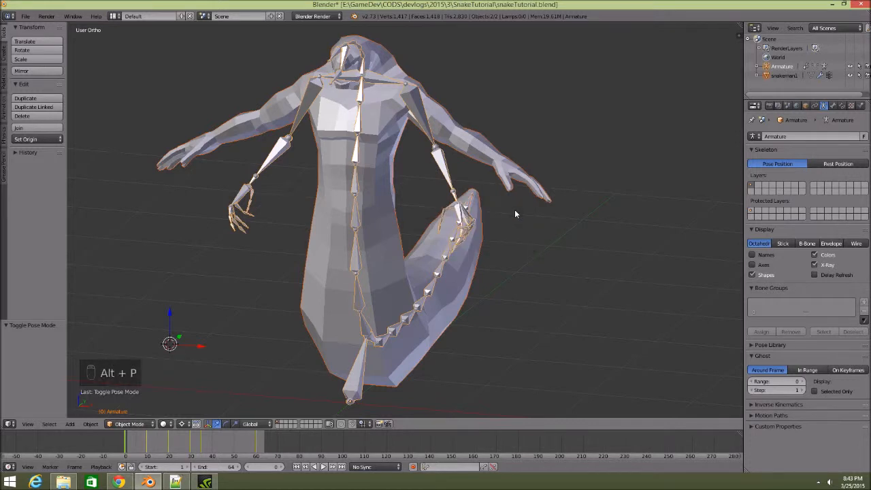
{"action": "key", "text": "ctrl+shift+p"}
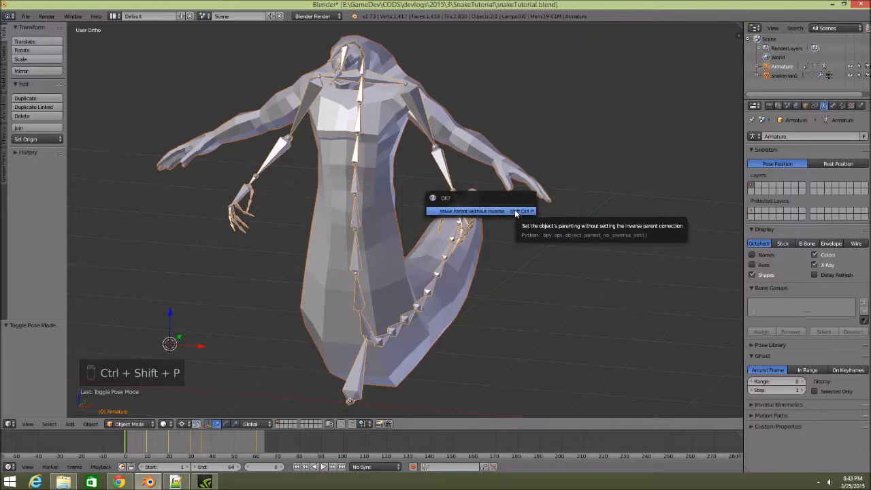
{"action": "left_click", "coordinate": [515, 212]}
{"action": "key", "text": "alt+shift+p"}
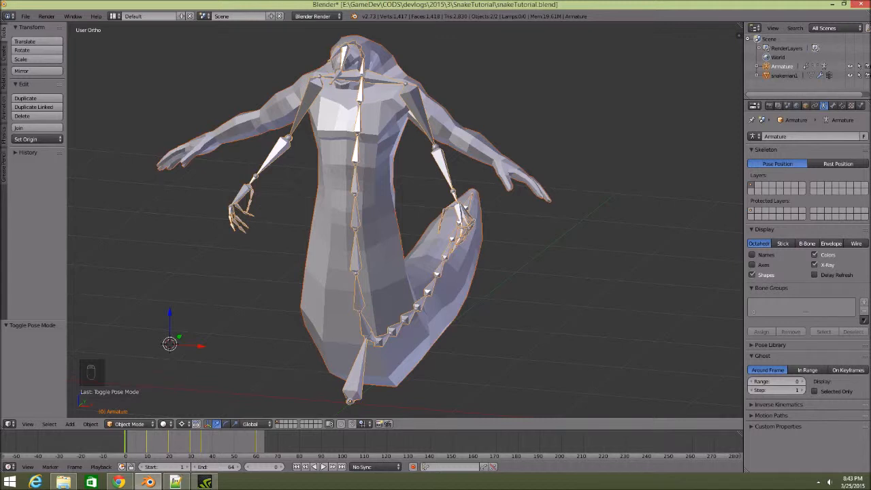
{"action": "key", "text": "alt+Tab"}
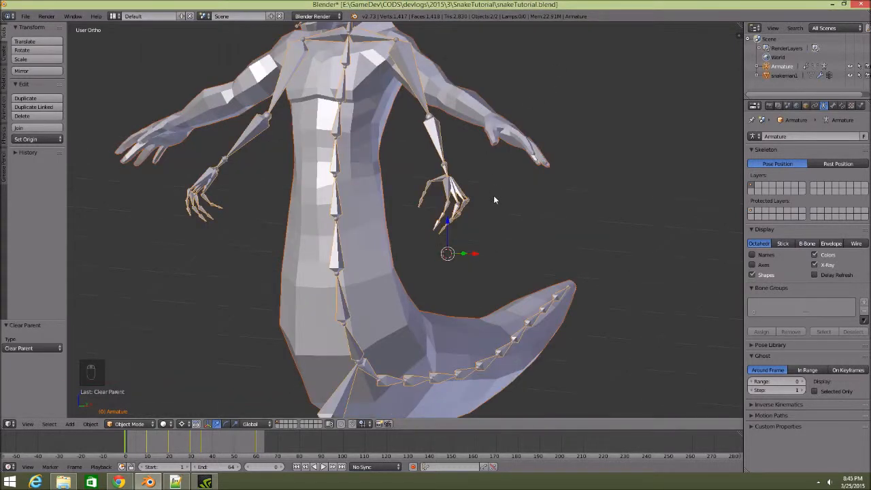
{"action": "middle_click_drag", "start_coordinate": [494, 195], "coordinate": [510, 202]}
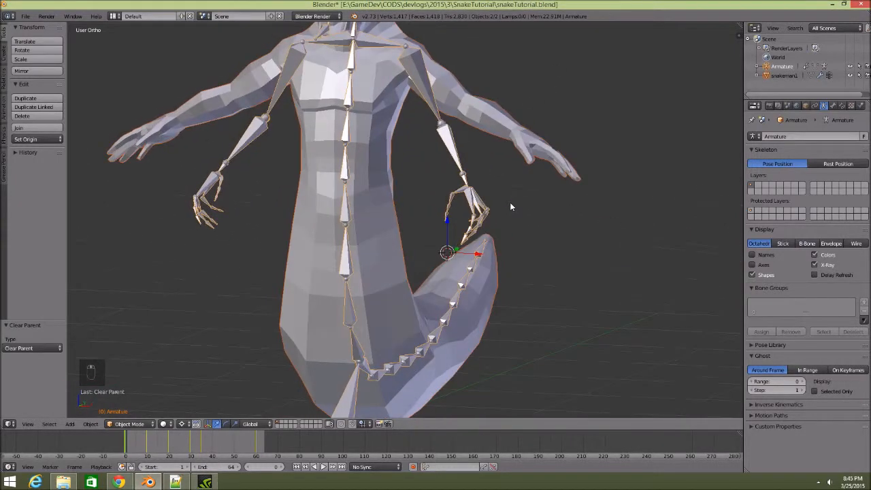
{"action": "scroll", "coordinate": [511, 204], "scroll_direction": "down", "scroll_amount": 4}
{"action": "scroll", "coordinate": [510, 203], "scroll_direction": "up", "scroll_amount": 2}
{"action": "middle_click_drag", "start_coordinate": [518, 248], "coordinate": [503, 248]}
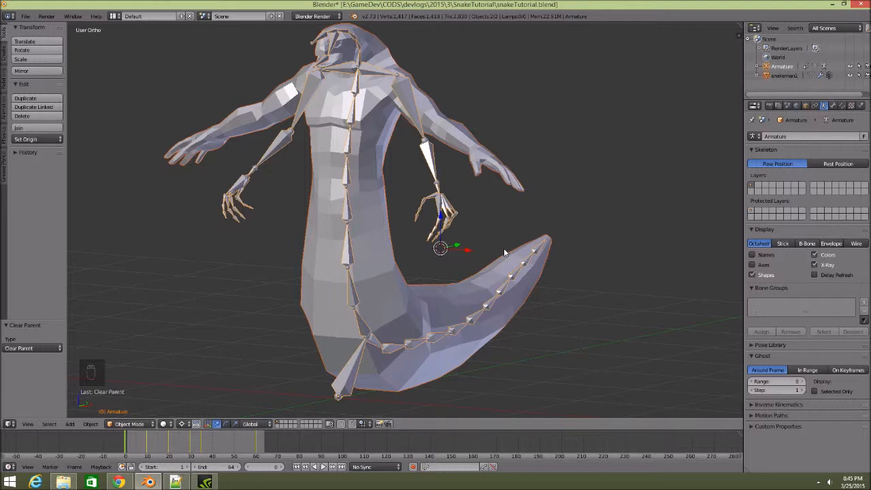
{"action": "key", "text": "ctrl+p"}
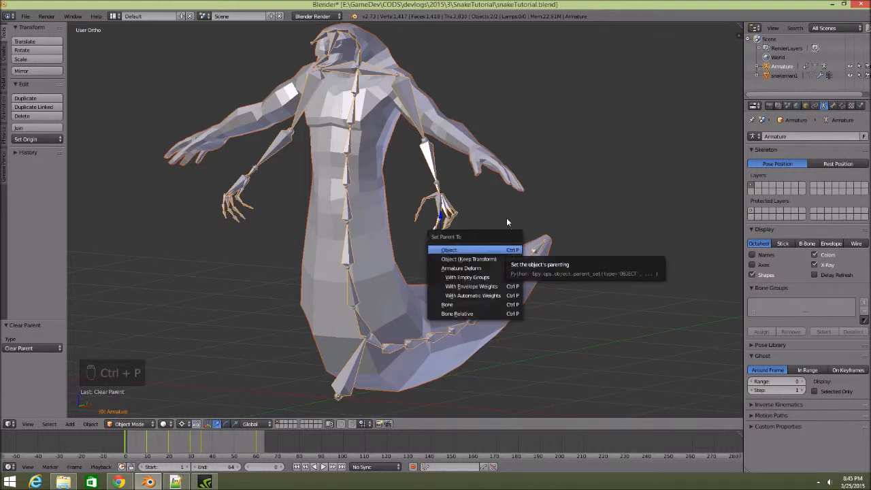
{"action": "left_click", "coordinate": [473, 296]}
{"action": "left_click", "coordinate": [415, 247]}
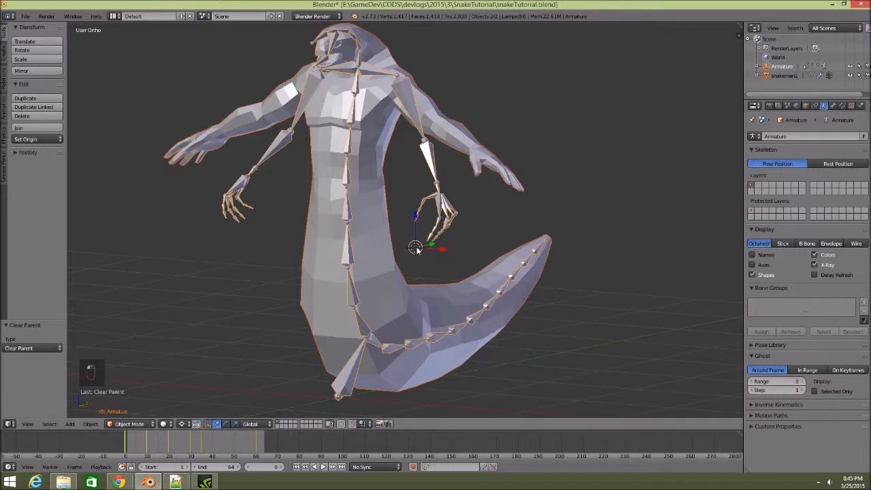
- Select the snakeman mesh, add the armature as the active object, and parent the mesh to it with Automatic Weights
{"action": "right_click", "coordinate": [397, 255]}
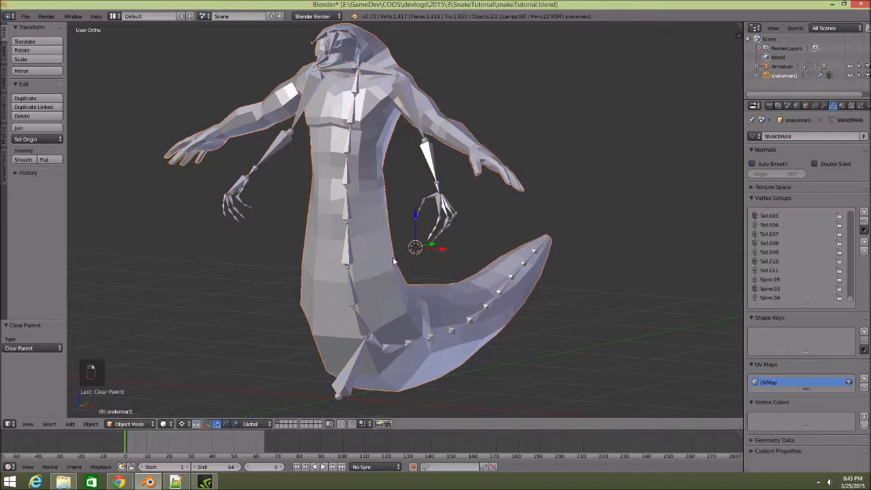
{"action": "right_click", "coordinate": [353, 296]}
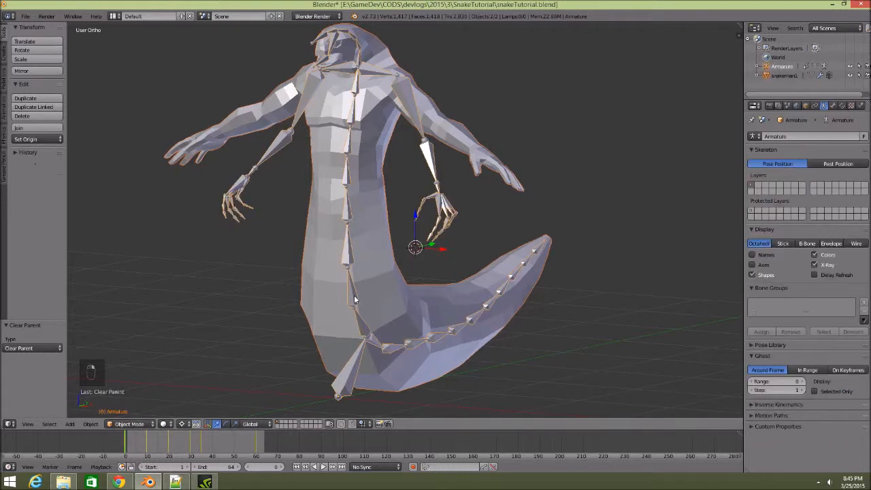
{"action": "key", "text": "ctrl+p"}
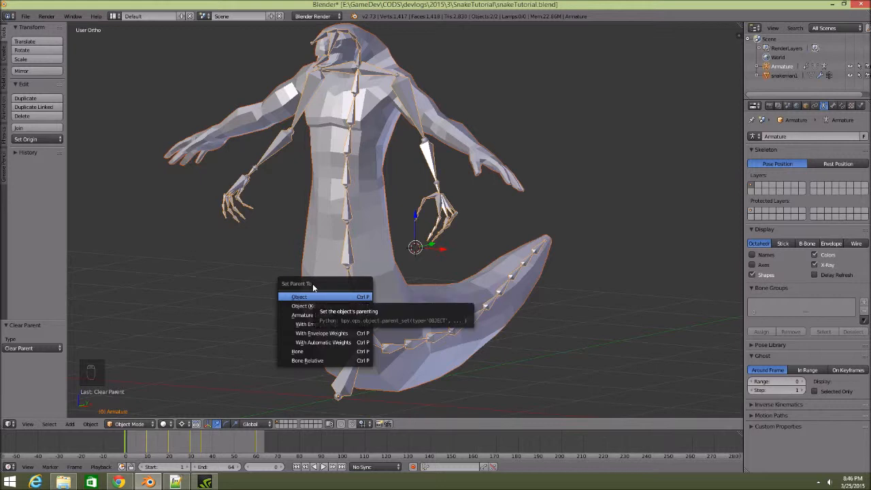
{"action": "left_click", "coordinate": [331, 342]}
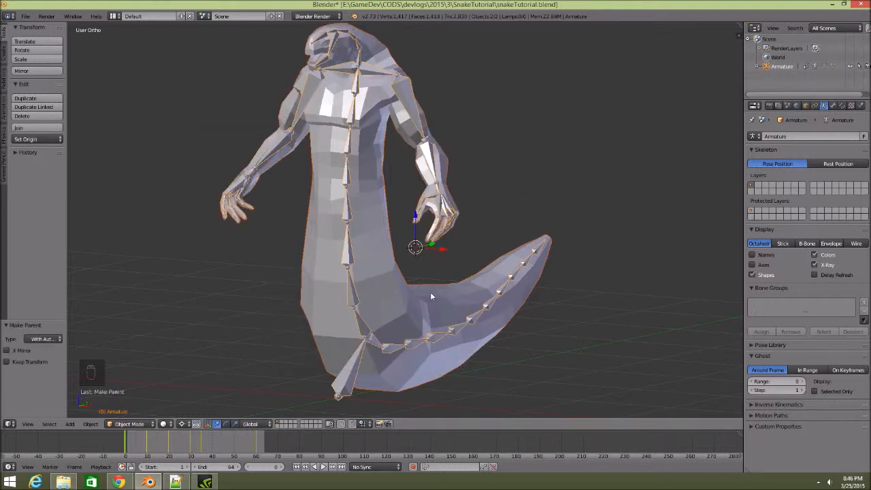
- Examine from several angles and distances how the mesh's arms, hands and tail follow the armature's bones
{"action": "middle_click_drag", "start_coordinate": [458, 270], "coordinate": [462, 237]}
{"action": "scroll", "coordinate": [459, 240], "scroll_direction": "up", "scroll_amount": 6}
{"action": "scroll", "coordinate": [460, 235], "scroll_direction": "down", "scroll_amount": 6}
{"action": "scroll", "coordinate": [456, 234], "scroll_direction": "up", "scroll_amount": 3}
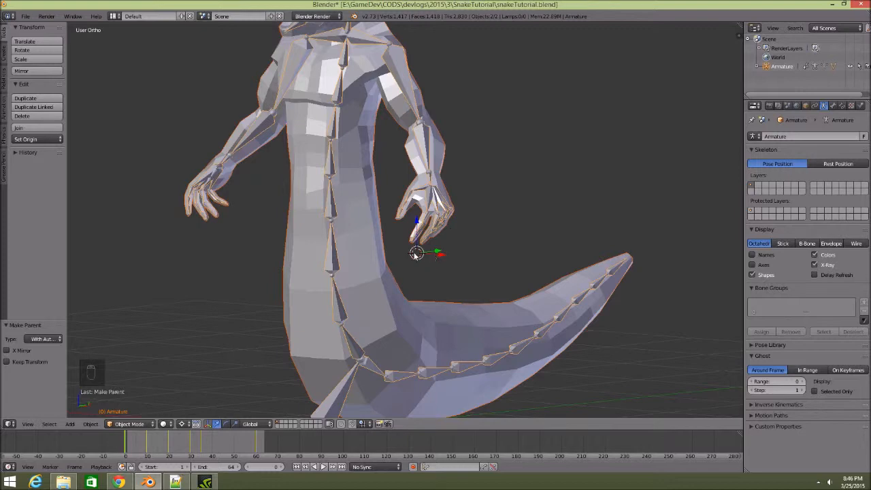
{"action": "middle_click_drag", "start_coordinate": [398, 256], "coordinate": [422, 245]}
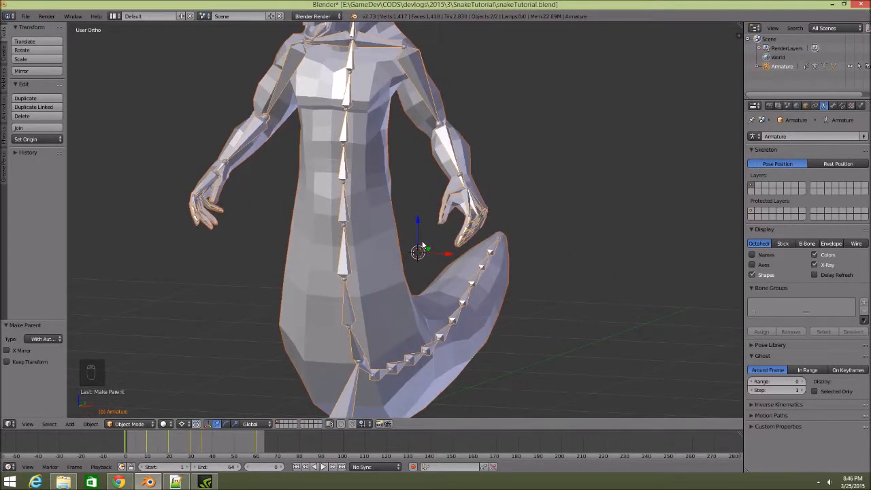
{"action": "middle_click_drag", "start_coordinate": [476, 253], "coordinate": [457, 243]}
{"action": "scroll", "coordinate": [458, 242], "scroll_direction": "down", "scroll_amount": 2}
{"action": "scroll", "coordinate": [458, 244], "scroll_direction": "up", "scroll_amount": 3}
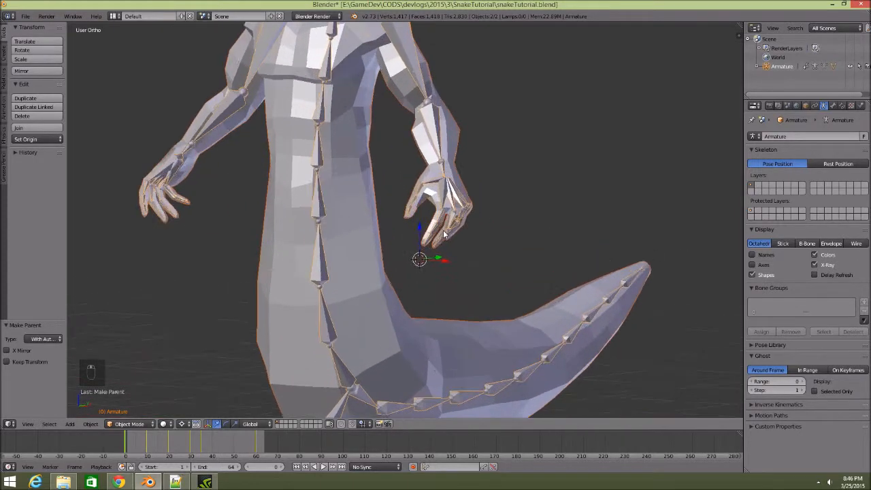
{"action": "scroll", "coordinate": [449, 229], "scroll_direction": "down", "scroll_amount": 2}
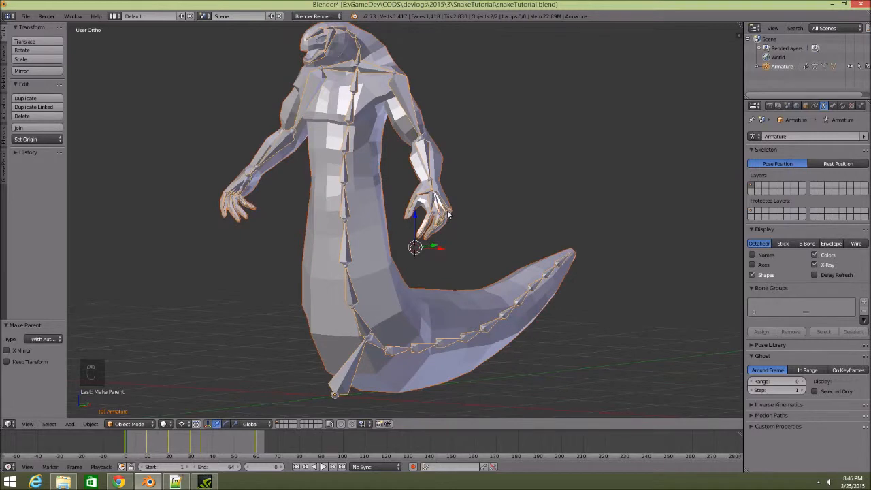
{"action": "scroll", "coordinate": [441, 202], "scroll_direction": "up", "scroll_amount": 4}
{"action": "scroll", "coordinate": [455, 228], "scroll_direction": "down", "scroll_amount": 3}
{"action": "mouse_move", "coordinate": [431, 234]}
{"action": "middle_mouse_down"}
{"action": "mouse_move", "coordinate": [480, 237]}
{"action": "mouse_move", "coordinate": [437, 243]}
{"action": "middle_mouse_up"}
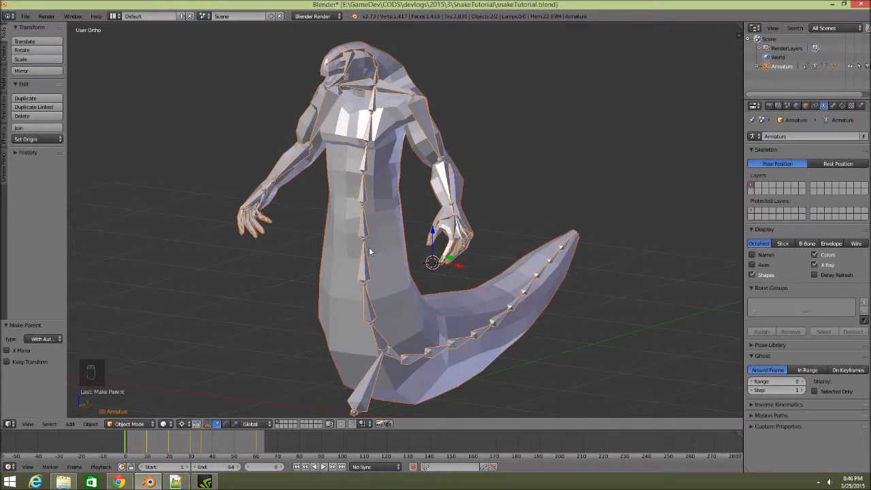
- Select the armature instead of the snakeman mesh and switch it to Pose Mode
{"action": "right_click", "coordinate": [355, 347]}
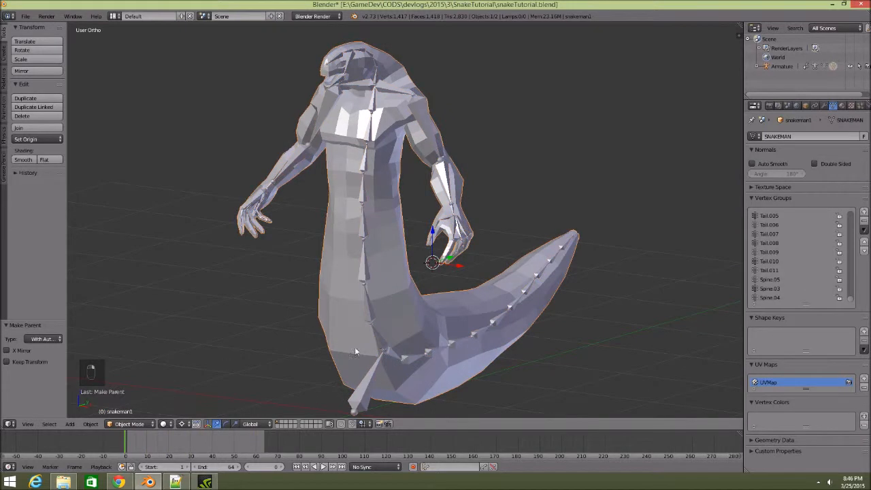
{"action": "right_click", "coordinate": [370, 404]}
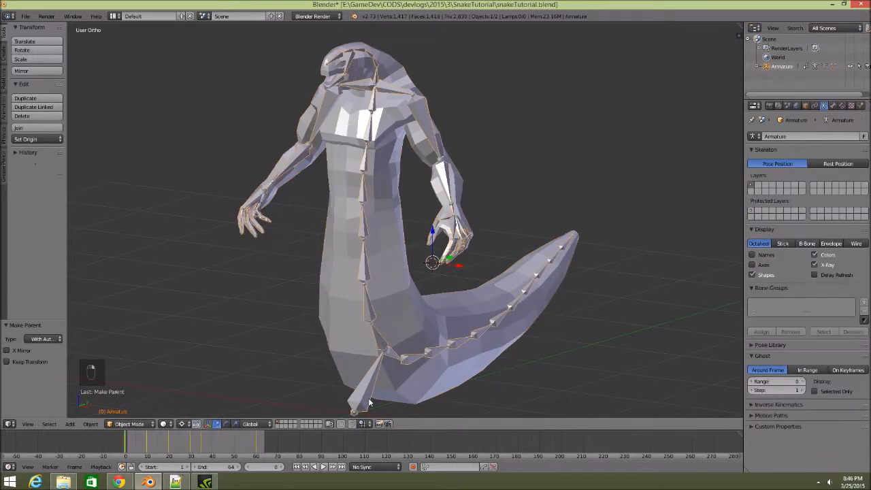
{"action": "left_click", "coordinate": [135, 424]}
{"action": "left_click", "coordinate": [139, 401]}
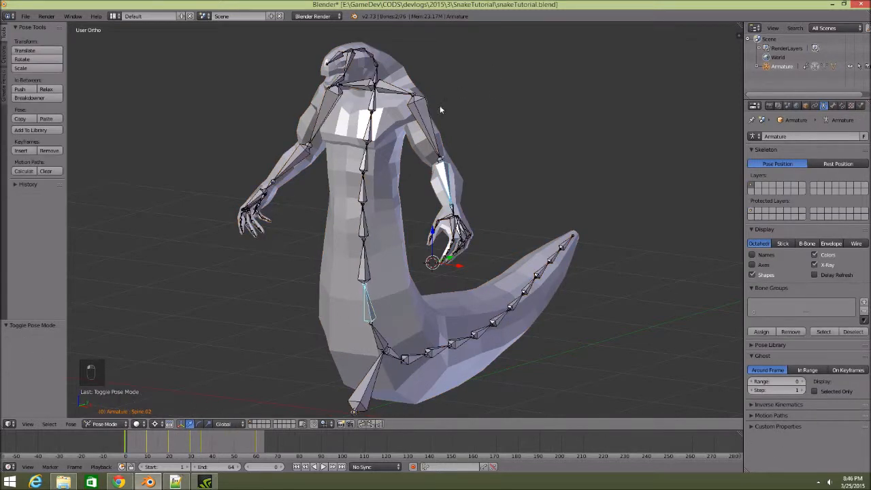
- Swing the left upper arm bone outward by about 0.477 along the X axis
{"action": "right_click", "coordinate": [424, 131]}
{"action": "left_click", "coordinate": [492, 83]}
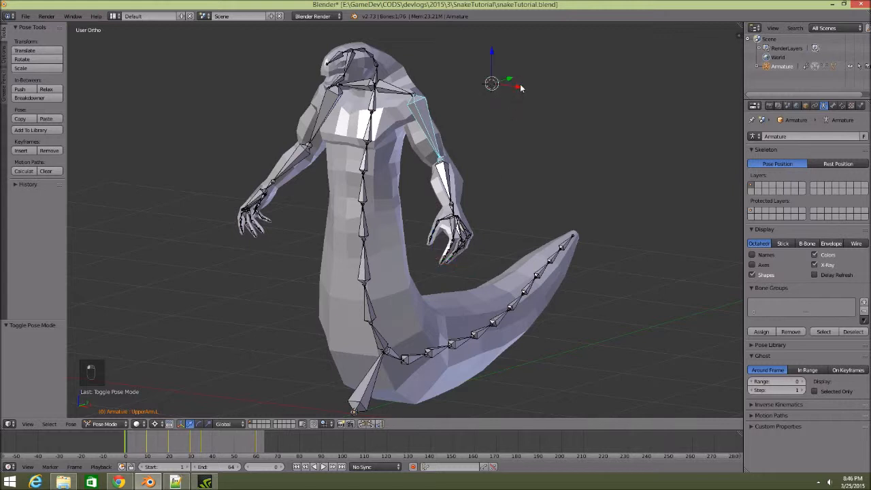
{"action": "key", "text": "r"}
{"action": "key", "text": "x"}
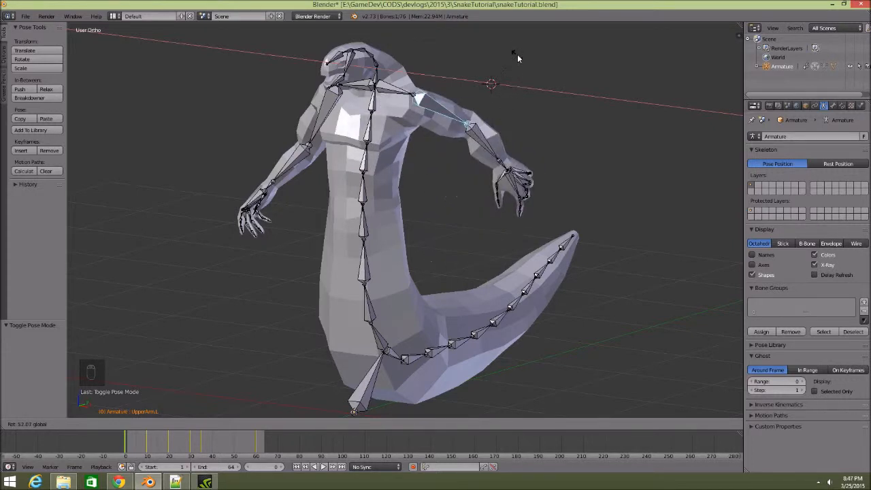
{"action": "left_click", "coordinate": [517, 73]}
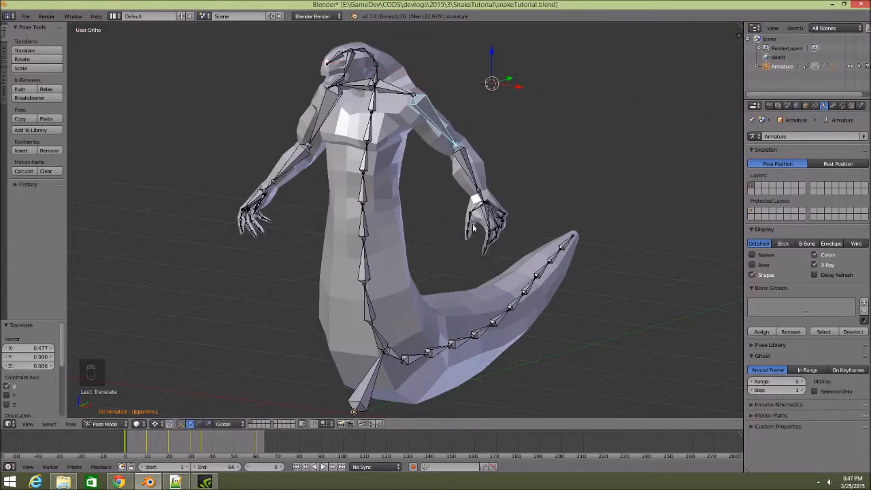
{"action": "right_click", "coordinate": [466, 236]}
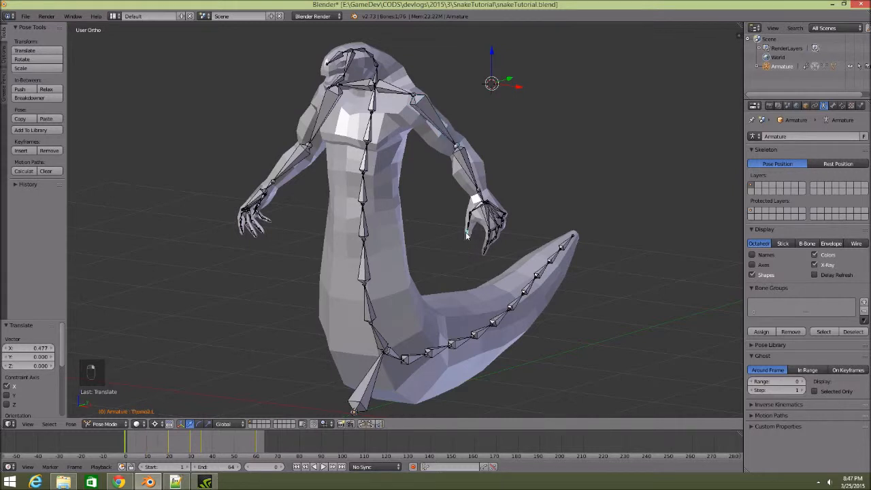
- Swing the left upper arm bone slightly farther out, by about 0.083 along X
{"action": "right_click", "coordinate": [436, 127]}
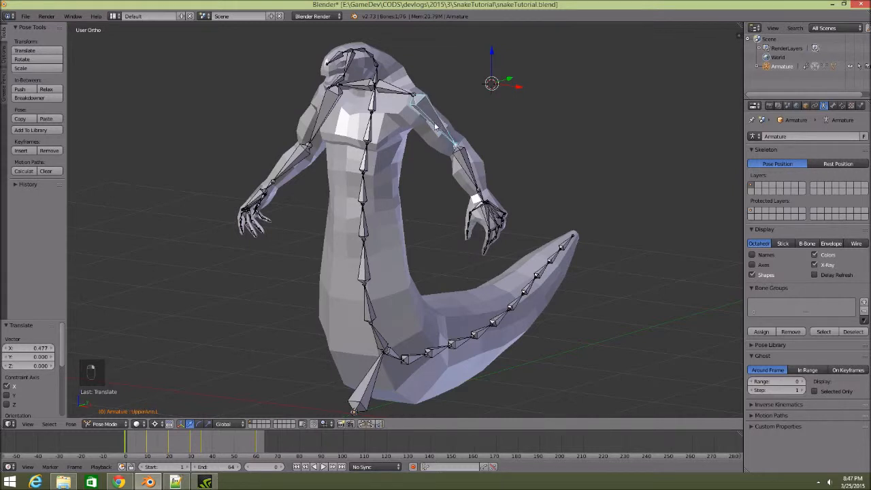
{"action": "key", "text": "r"}
{"action": "key", "text": "x"}
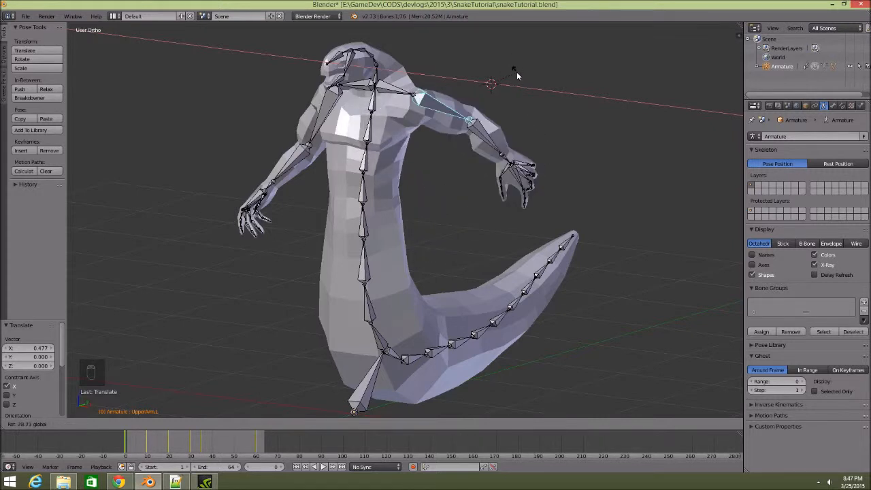
{"action": "left_click", "coordinate": [519, 86]}
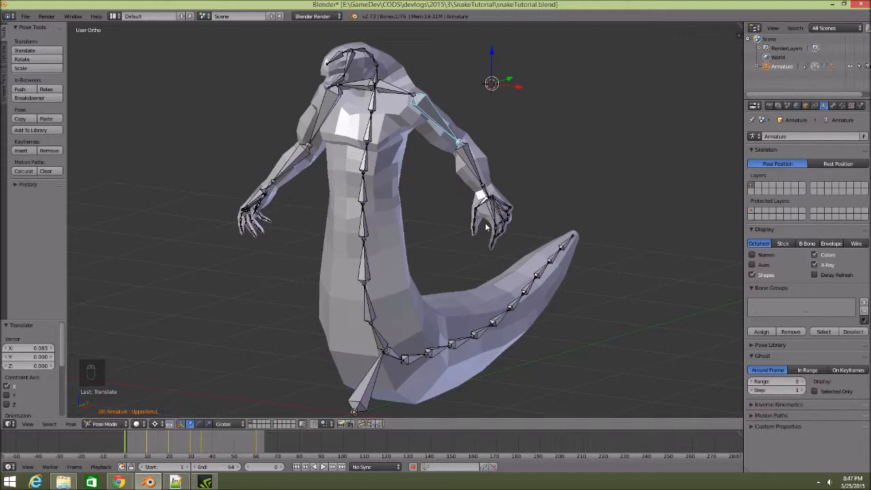
- Bend the left lower arm bone inward by about -0.929 along X
{"action": "right_click", "coordinate": [468, 157]}
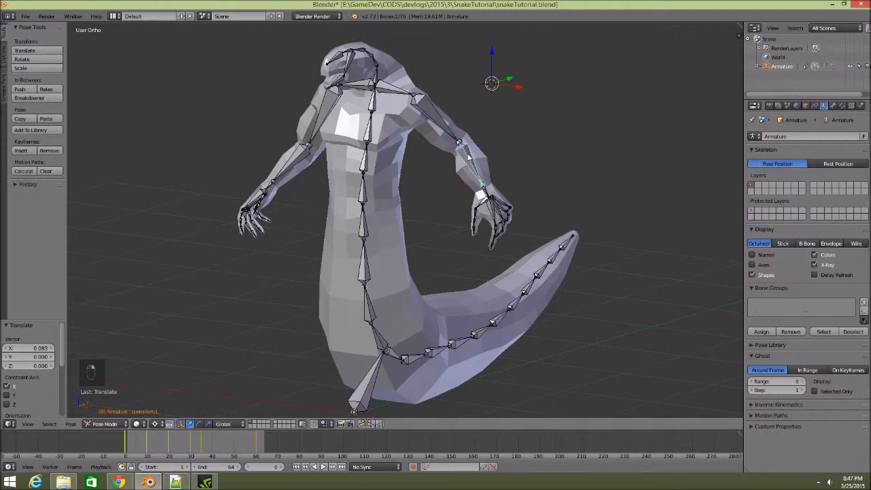
{"action": "key", "text": "r"}
{"action": "key", "text": "x"}
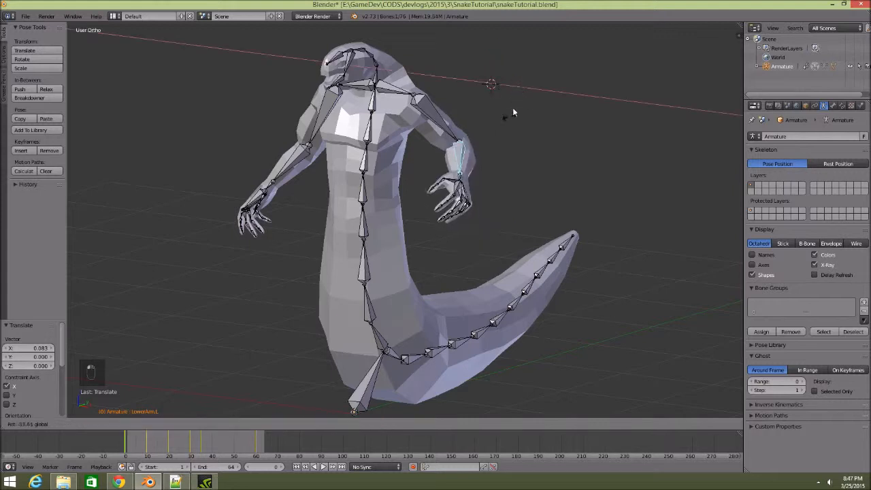
{"action": "left_click", "coordinate": [501, 166]}
- Readjust the left lower arm bone by about 0.193 along X, and try a turn about Z
{"action": "middle_click_drag", "start_coordinate": [502, 167], "coordinate": [495, 82]}
{"action": "key", "text": "r"}
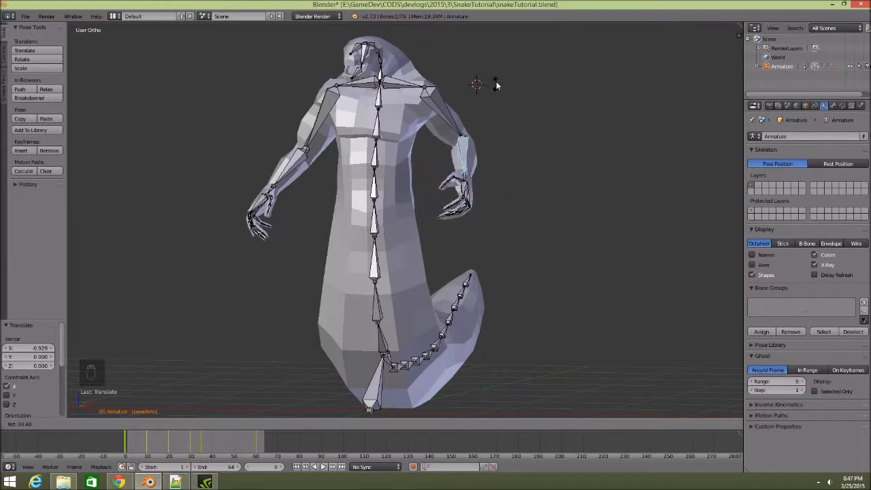
{"action": "left_click", "coordinate": [487, 81]}
{"action": "key", "text": "r"}
{"action": "key", "text": "z"}
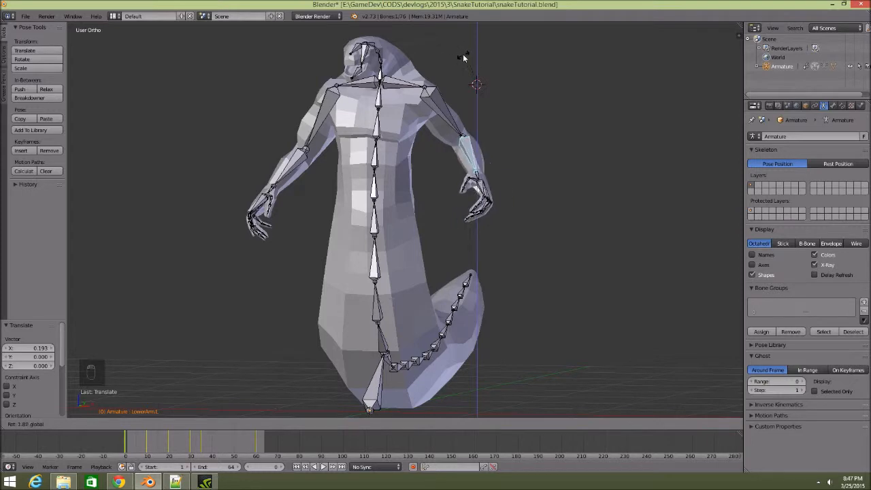
{"action": "left_click", "coordinate": [496, 106]}
- Select the upper jaw bone from the side and try rotating it to test the head's deformation
{"action": "middle_click_drag", "start_coordinate": [497, 106], "coordinate": [423, 105]}
{"action": "right_click", "coordinate": [338, 59]}
{"action": "left_click_drag", "start_coordinate": [521, 86], "coordinate": [493, 74]}
{"action": "key", "text": "ctrl+z"}
{"action": "key", "text": "ctrl+z"}
{"action": "middle_click_drag", "start_coordinate": [503, 83], "coordinate": [508, 115]}
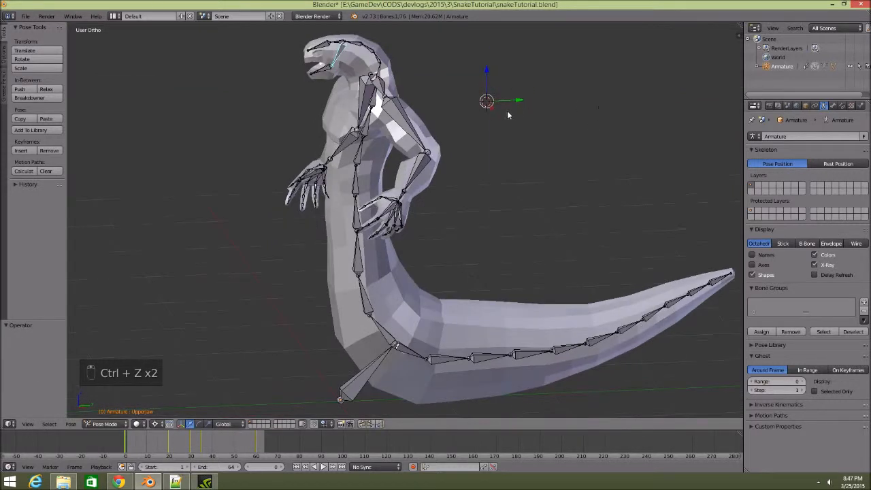
{"action": "key", "text": "r"}
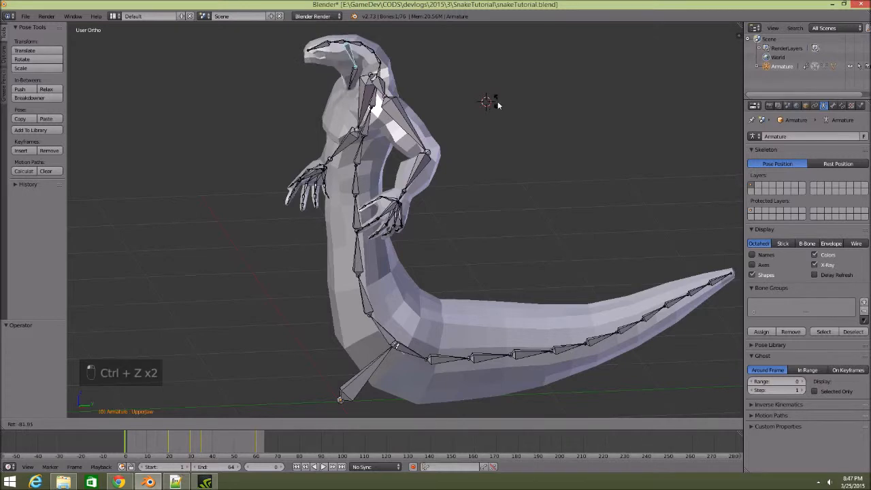
{"action": "right_click", "coordinate": [499, 106]}
{"action": "middle_click_drag", "start_coordinate": [480, 123], "coordinate": [497, 138]}
- Undo the jaw, lower arm and second upper arm pose changes, back to the thumb bone being selected
{"action": "key", "text": "ctrl+z"}
{"action": "key", "text": "ctrl+z"}
{"action": "key", "text": "ctrl+z"}
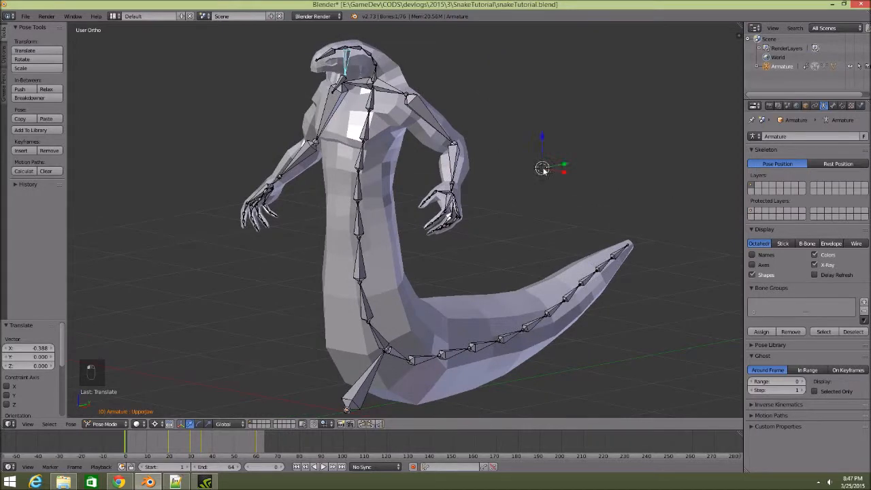
{"action": "key", "text": "ctrl+z"}
{"action": "key", "text": "ctrl+z"}
{"action": "key", "text": "ctrl+z"}
{"action": "key", "text": "ctrl+z"}
{"action": "key", "text": "ctrl+z"}
{"action": "key", "text": "ctrl+z"}
{"action": "key", "text": "ctrl+z"}
{"action": "key", "text": "ctrl+z"}
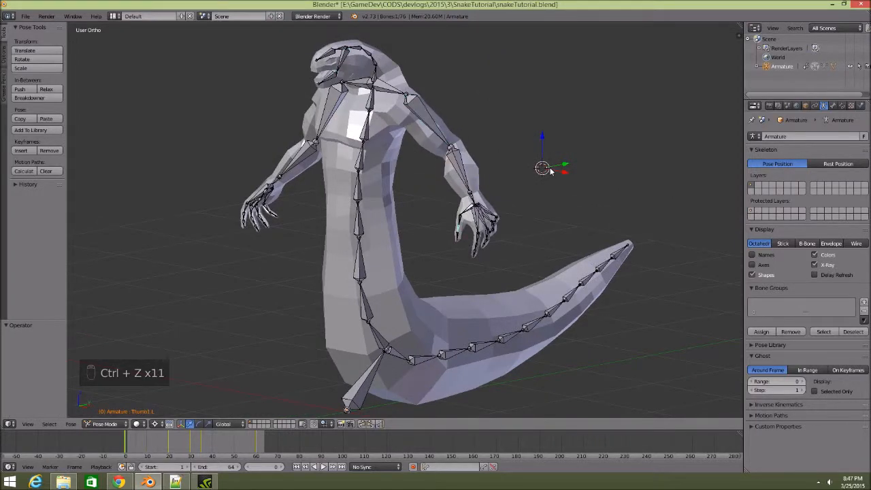
- Select the snakeman mesh and switch it to Weight Paint mode
{"action": "middle_click_drag", "start_coordinate": [475, 227], "coordinate": [402, 229]}
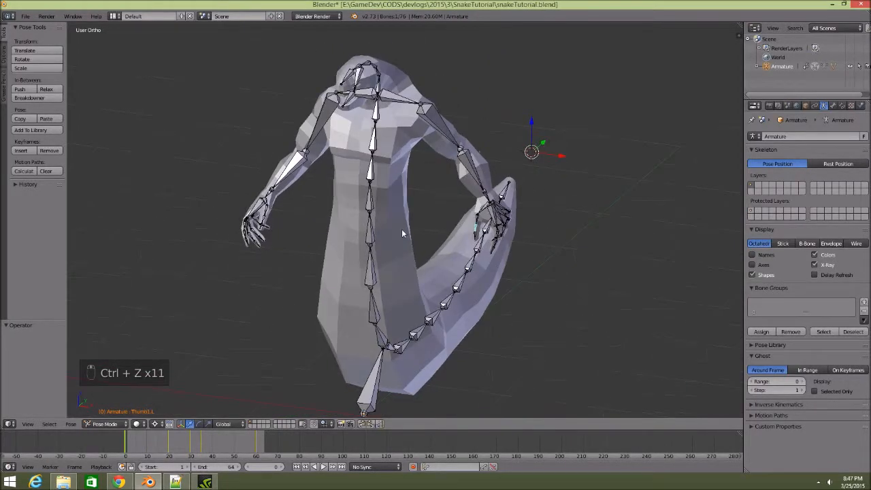
{"action": "right_click", "coordinate": [402, 229]}
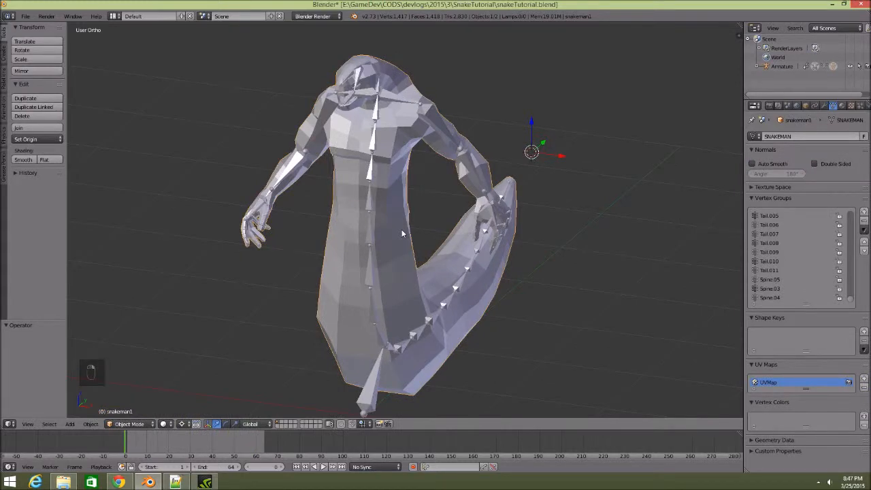
{"action": "middle_click_drag", "start_coordinate": [546, 265], "coordinate": [490, 279]}
{"action": "left_click", "coordinate": [131, 424]}
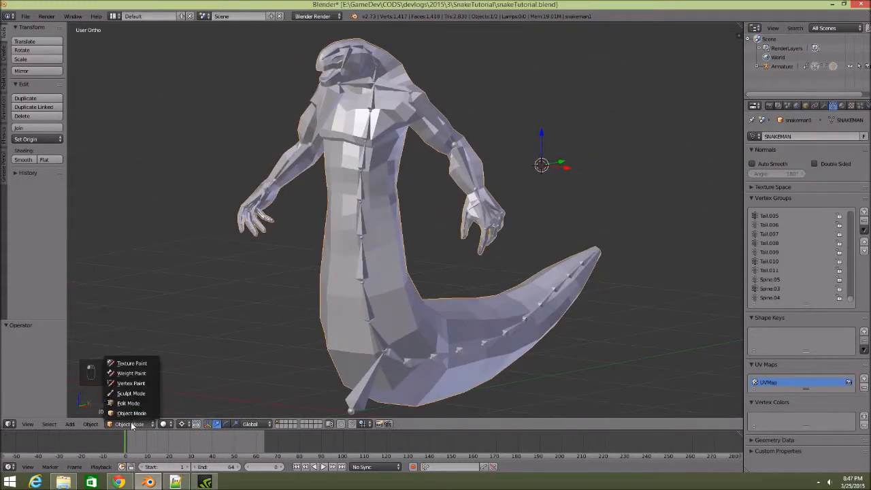
{"action": "left_click", "coordinate": [135, 375]}
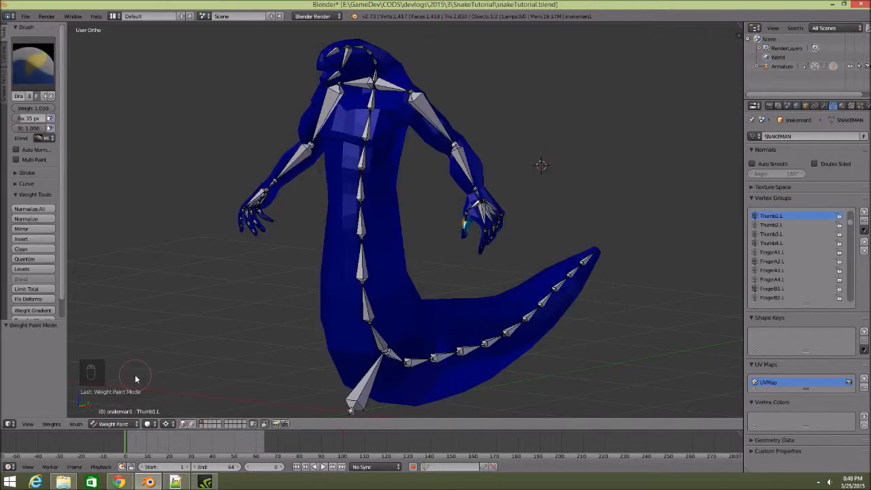
- Examine the painted weights of the left thumb bone and the left lower arm bone up close
{"action": "middle_click_drag", "start_coordinate": [201, 282], "coordinate": [223, 282]}
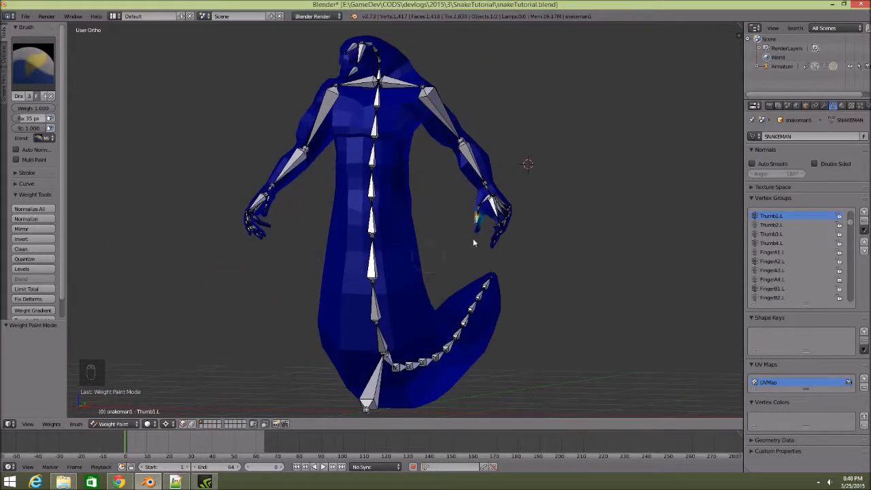
{"action": "scroll", "coordinate": [497, 217], "scroll_direction": "up", "scroll_amount": 6}
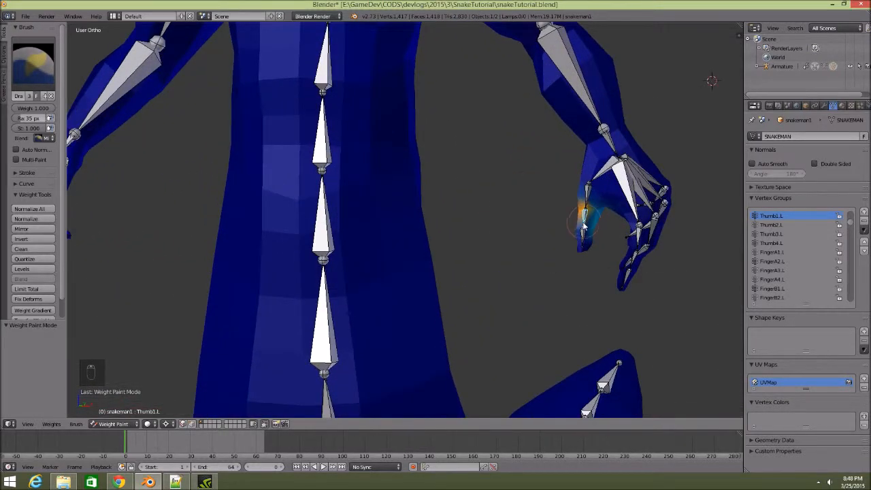
{"action": "middle_click_drag", "start_coordinate": [584, 221], "coordinate": [550, 266]}
{"action": "scroll", "coordinate": [507, 173], "scroll_direction": "down", "scroll_amount": 3}
{"action": "right_click", "coordinate": [498, 138]}
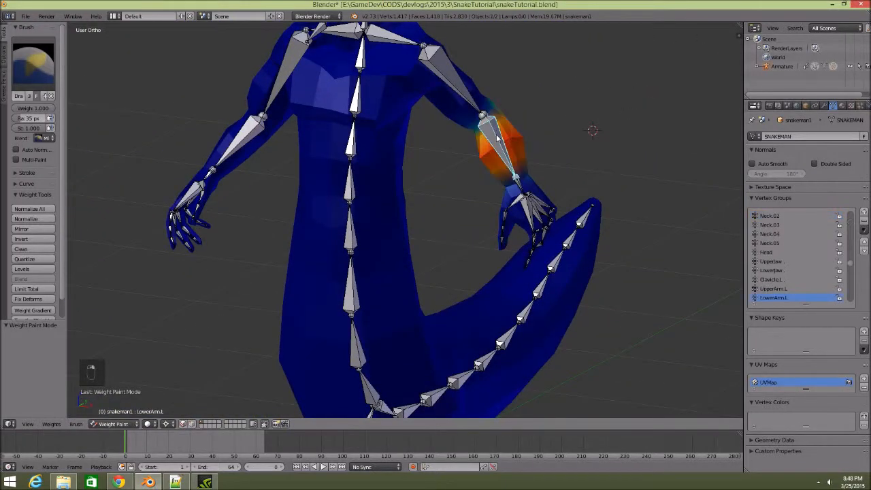
{"action": "middle_click_drag", "start_coordinate": [451, 240], "coordinate": [407, 257]}
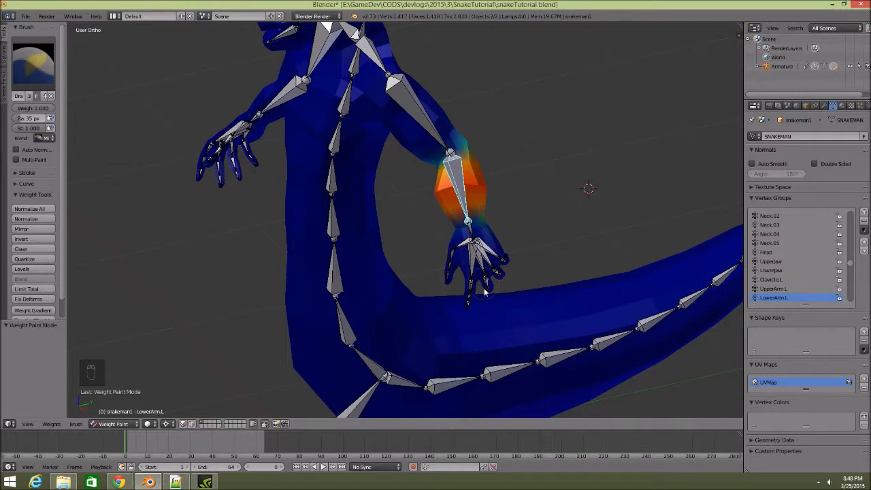
{"action": "mouse_move", "coordinate": [554, 191]}
{"action": "middle_mouse_down"}
{"action": "mouse_move", "coordinate": [424, 215]}
{"action": "mouse_move", "coordinate": [381, 196]}
{"action": "mouse_move", "coordinate": [582, 175]}
{"action": "mouse_move", "coordinate": [557, 193]}
{"action": "middle_mouse_up"}
{"action": "scroll", "coordinate": [493, 176], "scroll_direction": "down", "scroll_amount": 2}
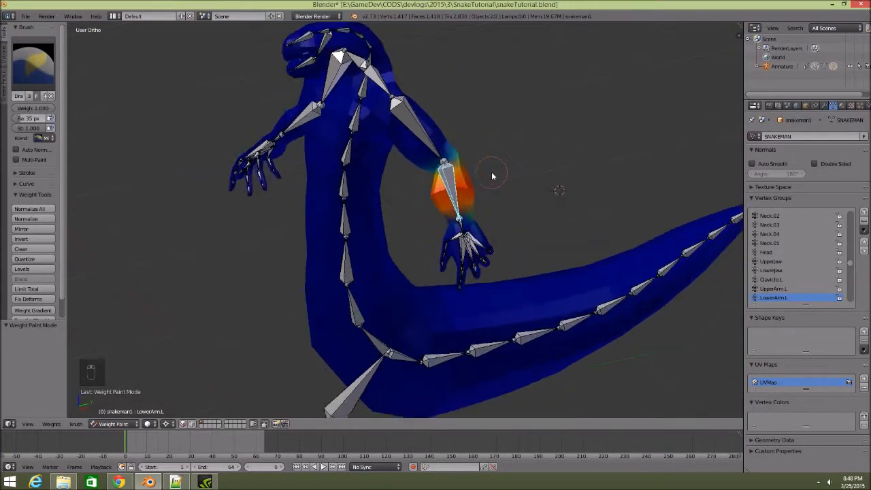
- Inspect the weights of the left clavicle bone and the chest bone Spine.07
{"action": "scroll", "coordinate": [492, 176], "scroll_direction": "up", "scroll_amount": 4}
{"action": "right_click", "coordinate": [433, 86]}
{"action": "mouse_move", "coordinate": [433, 86]}
{"action": "middle_mouse_down"}
{"action": "mouse_move", "coordinate": [554, 121]}
{"action": "mouse_move", "coordinate": [496, 114]}
{"action": "mouse_move", "coordinate": [451, 128]}
{"action": "mouse_move", "coordinate": [445, 167]}
{"action": "mouse_move", "coordinate": [507, 156]}
{"action": "mouse_move", "coordinate": [414, 124]}
{"action": "mouse_move", "coordinate": [411, 98]}
{"action": "middle_mouse_up"}
{"action": "right_click", "coordinate": [372, 116]}
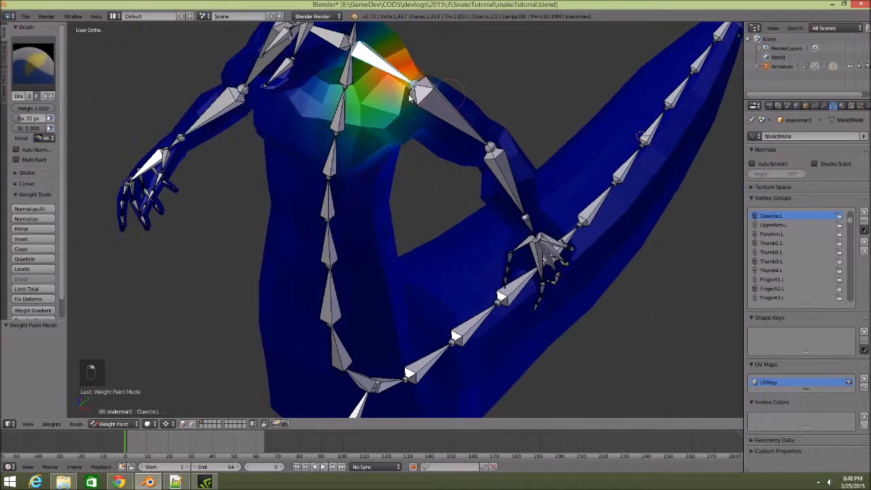
{"action": "right_click", "coordinate": [344, 109]}
{"action": "middle_click_drag", "start_coordinate": [344, 109], "coordinate": [368, 181]}
{"action": "scroll", "coordinate": [411, 247], "scroll_direction": "down", "scroll_amount": 3}
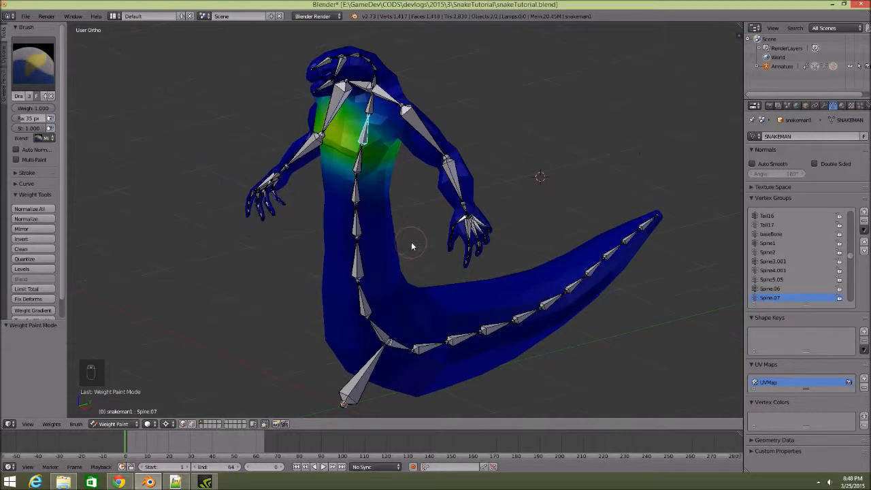
- Leave Weight Paint for Object Mode and put the snakeman mesh into Edit Mode, facing its front
{"action": "middle_click_drag", "start_coordinate": [416, 255], "coordinate": [277, 317]}
{"action": "left_click", "coordinate": [113, 424]}
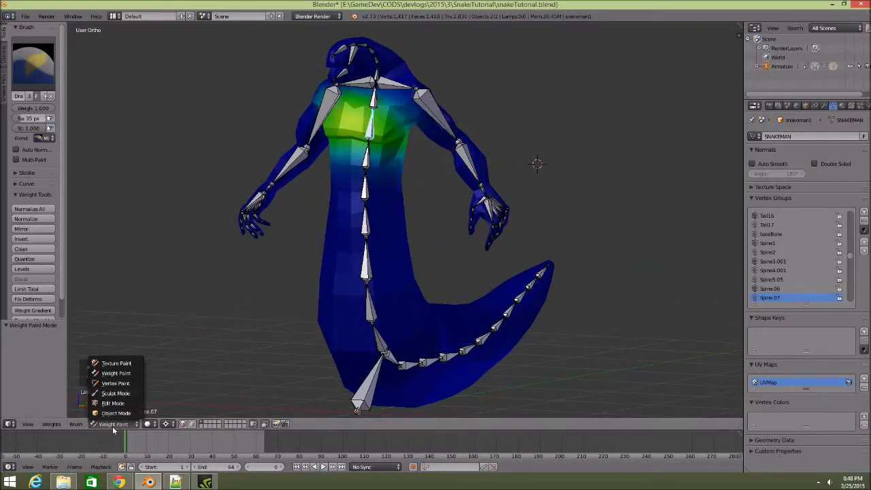
{"action": "left_click", "coordinate": [115, 414]}
{"action": "mouse_move", "coordinate": [384, 221]}
{"action": "middle_mouse_down"}
{"action": "mouse_move", "coordinate": [420, 211]}
{"action": "mouse_move", "coordinate": [379, 214]}
{"action": "mouse_move", "coordinate": [367, 225]}
{"action": "middle_mouse_up"}
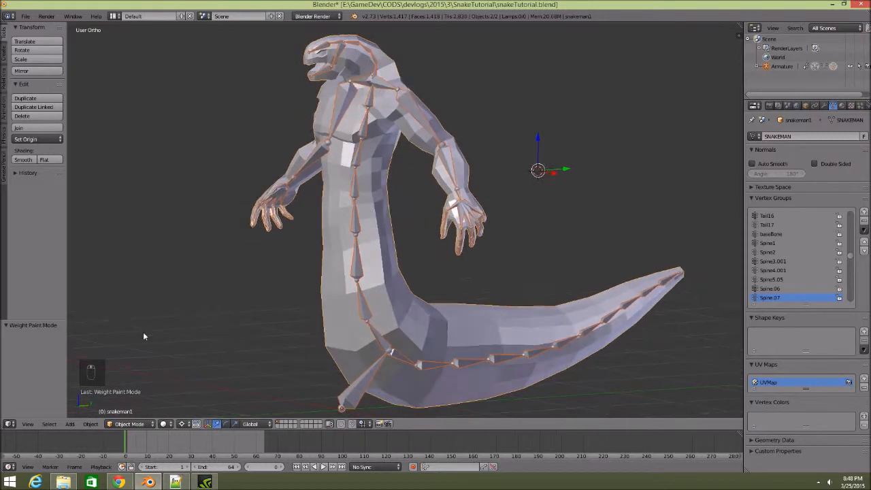
{"action": "left_click", "coordinate": [131, 424]}
{"action": "left_click", "coordinate": [134, 402]}
{"action": "middle_click_drag", "start_coordinate": [223, 234], "coordinate": [268, 235]}
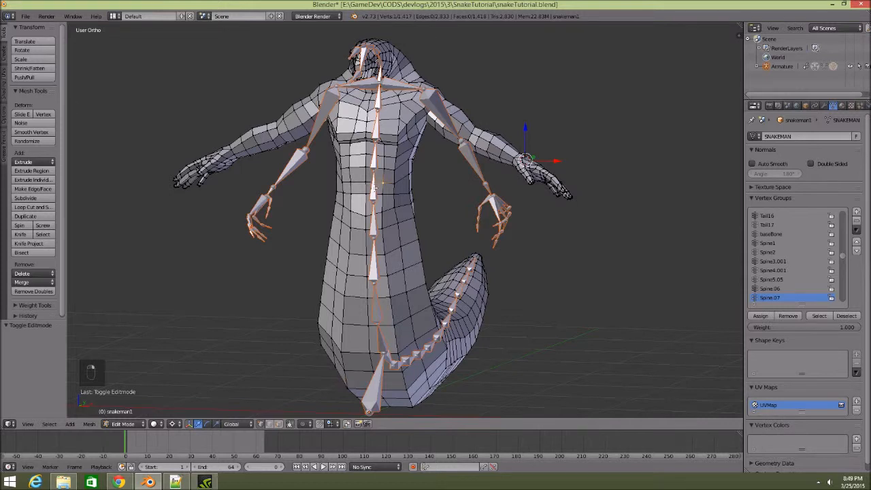
{"action": "key", "text": "g"}
{"action": "key", "text": "z"}
{"action": "right_click", "coordinate": [342, 188]}
{"action": "key", "text": "ctrl+z"}
- Circle-select the band of faces across the front of the snakeman's mid-torso
{"action": "key", "text": "c"}
{"action": "mouse_move", "coordinate": [345, 182]}
{"action": "left_mouse_down"}
{"action": "mouse_move", "coordinate": [412, 196]}
{"action": "mouse_move", "coordinate": [323, 200]}
{"action": "mouse_move", "coordinate": [360, 213]}
{"action": "mouse_move", "coordinate": [406, 189]}
{"action": "left_mouse_up"}
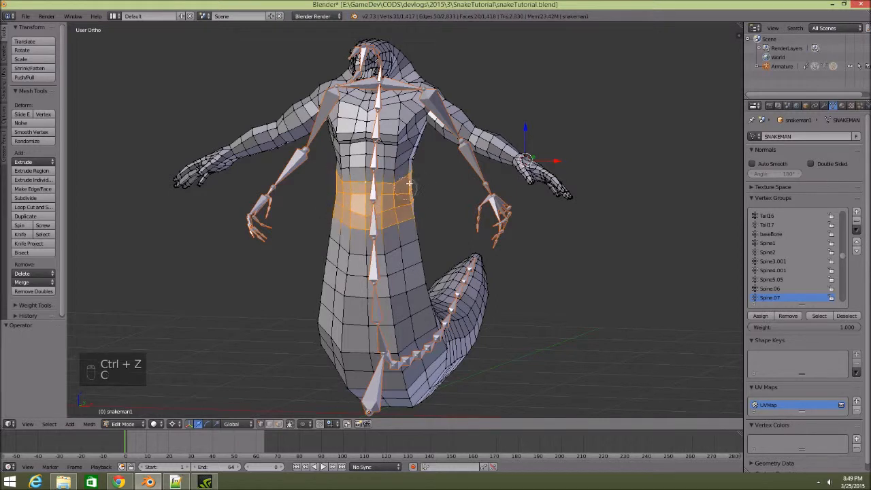
{"action": "right_click", "coordinate": [796, 268]}
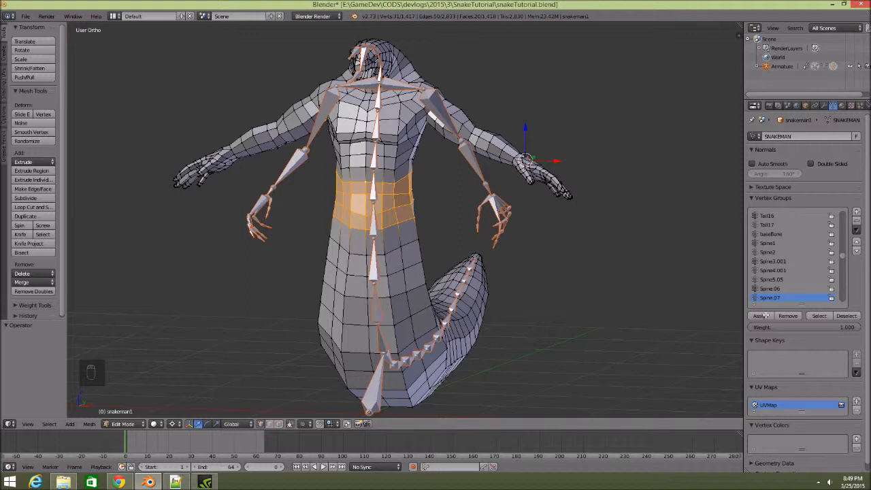
{"action": "key", "text": "c"}
- Return the snakeman mesh from Edit Mode to Object Mode and view the whole figure
{"action": "left_click", "coordinate": [132, 424]}
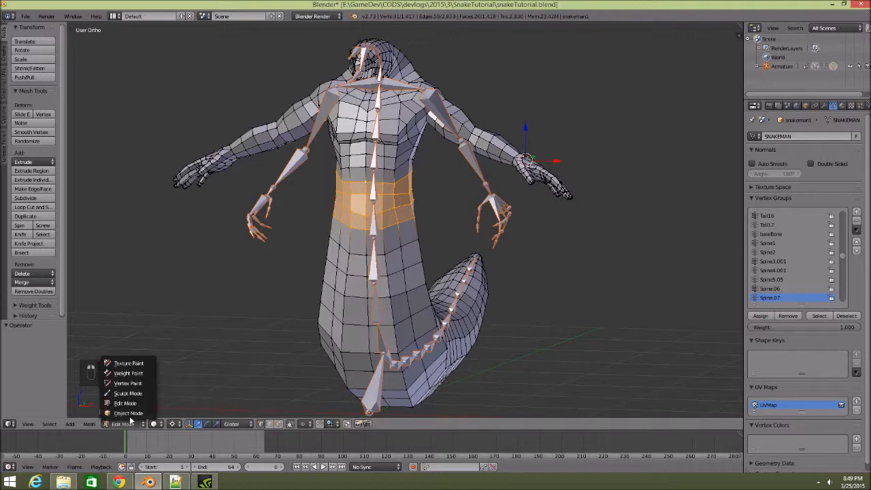
{"action": "left_click", "coordinate": [155, 411]}
{"action": "middle_click_drag", "start_coordinate": [155, 411], "coordinate": [592, 292]}
{"action": "scroll", "coordinate": [591, 293], "scroll_direction": "up", "scroll_amount": 1}
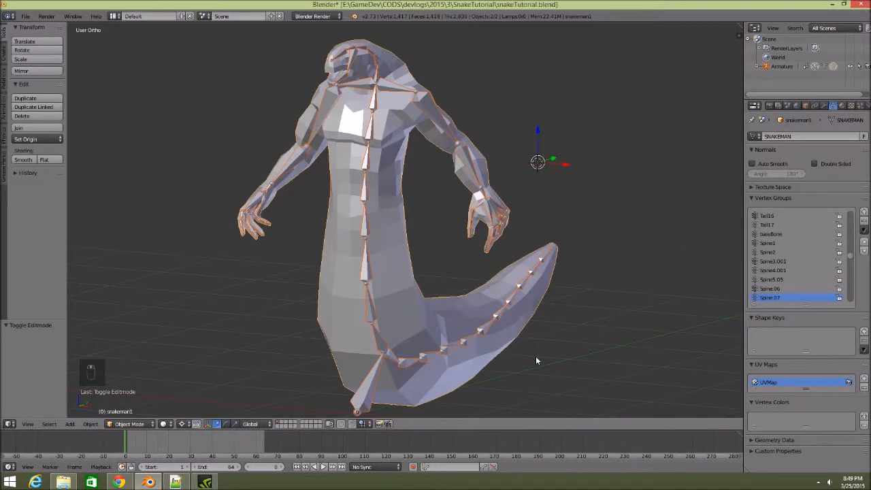